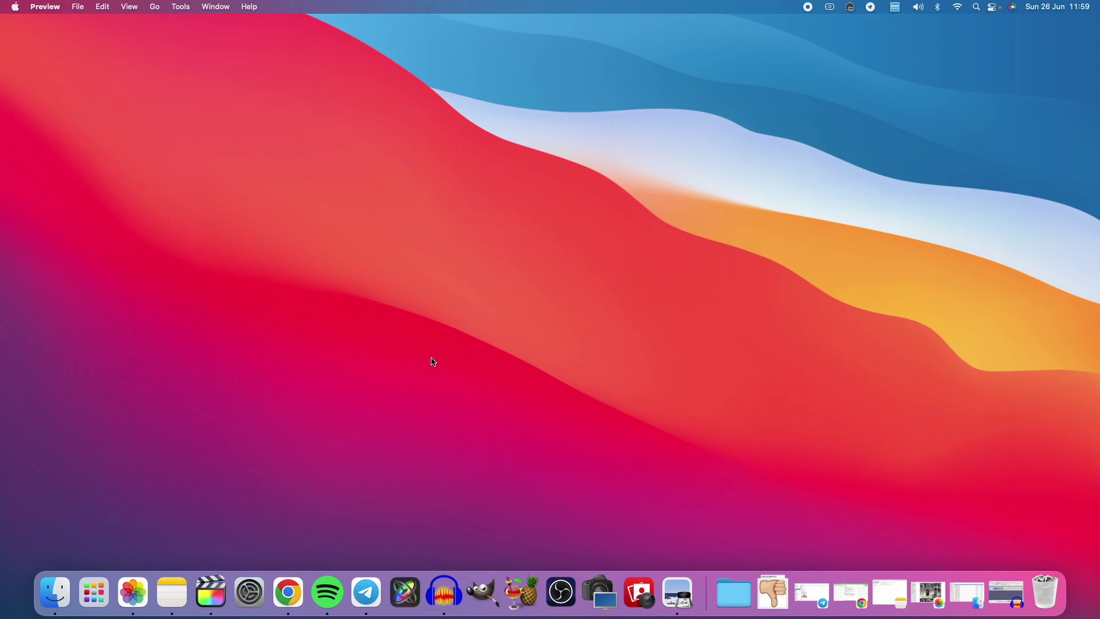
Bring up the Audacity window and capture a screenshot of that window only, with its default shadow
left_click(444, 592)
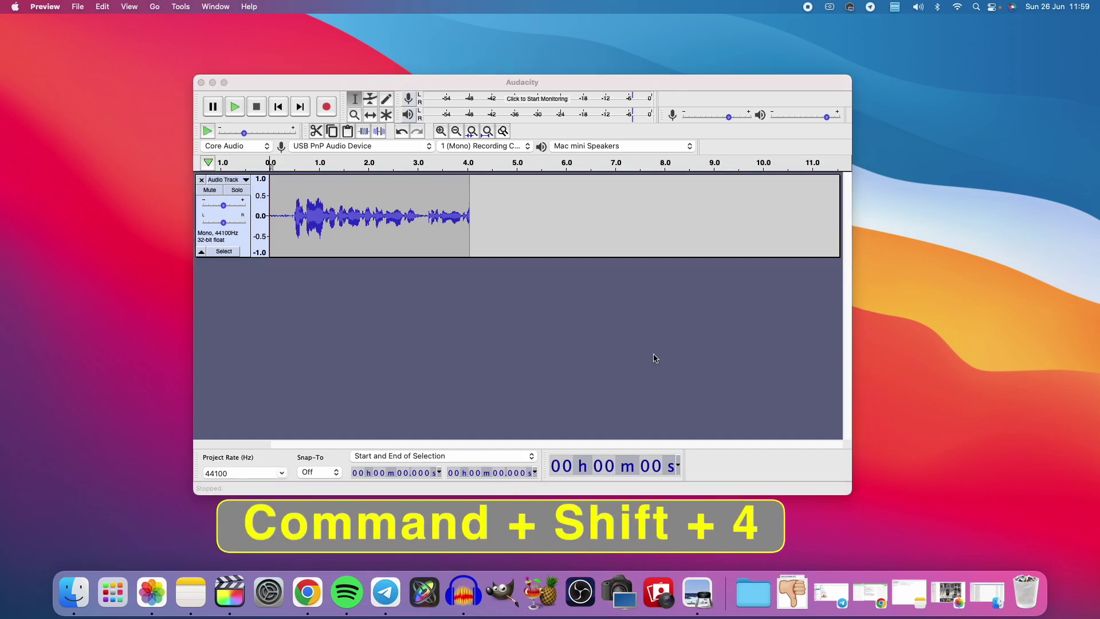
key("super+shift+4")
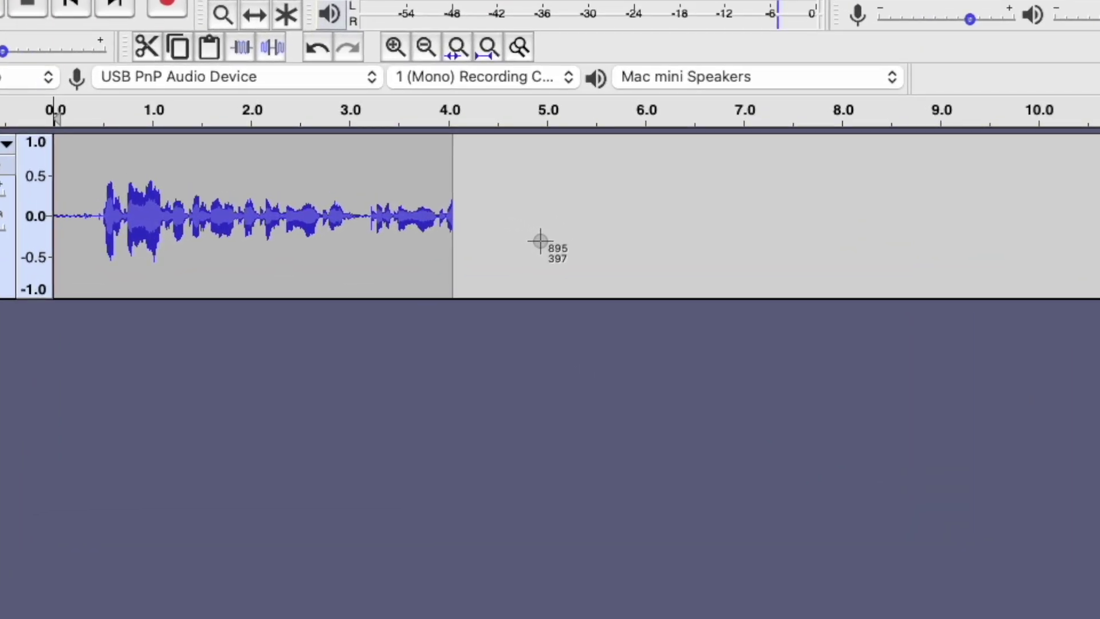
key("space")
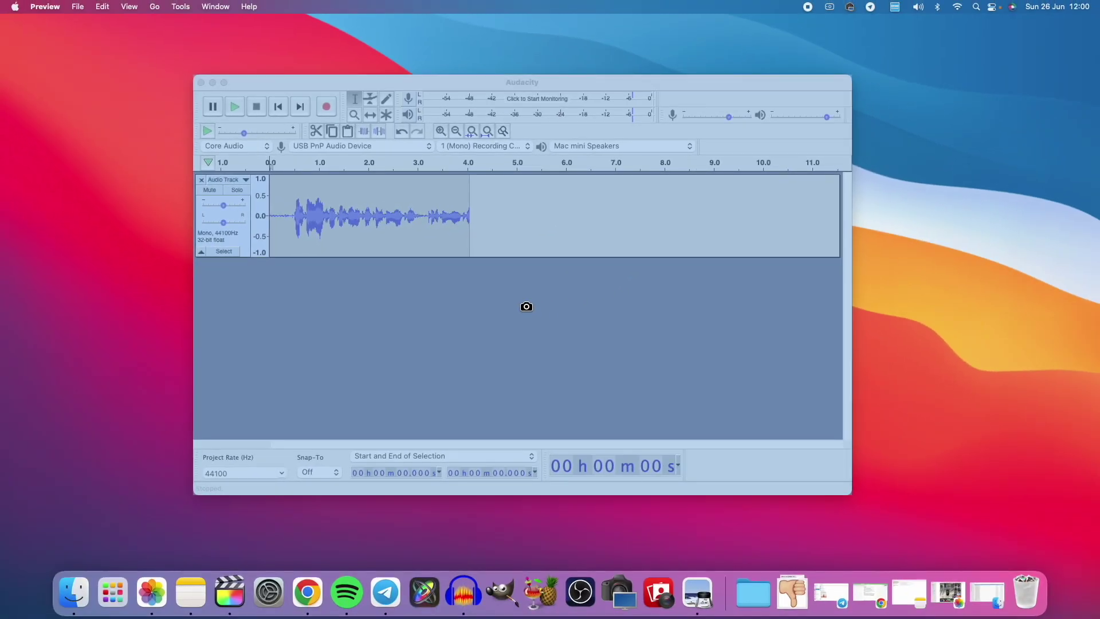
left_click(526, 307)
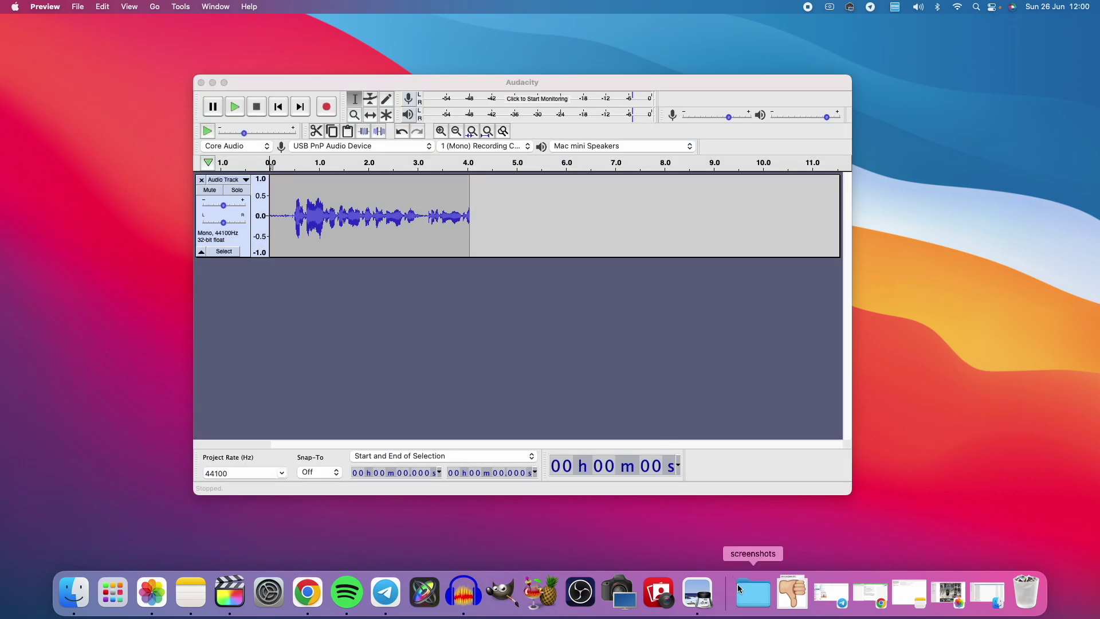
Open Screenshot 2022-06-26 at 11.59.57 from the screenshots folder, examine the shadow border around the captured window, and close it
left_click(756, 603)
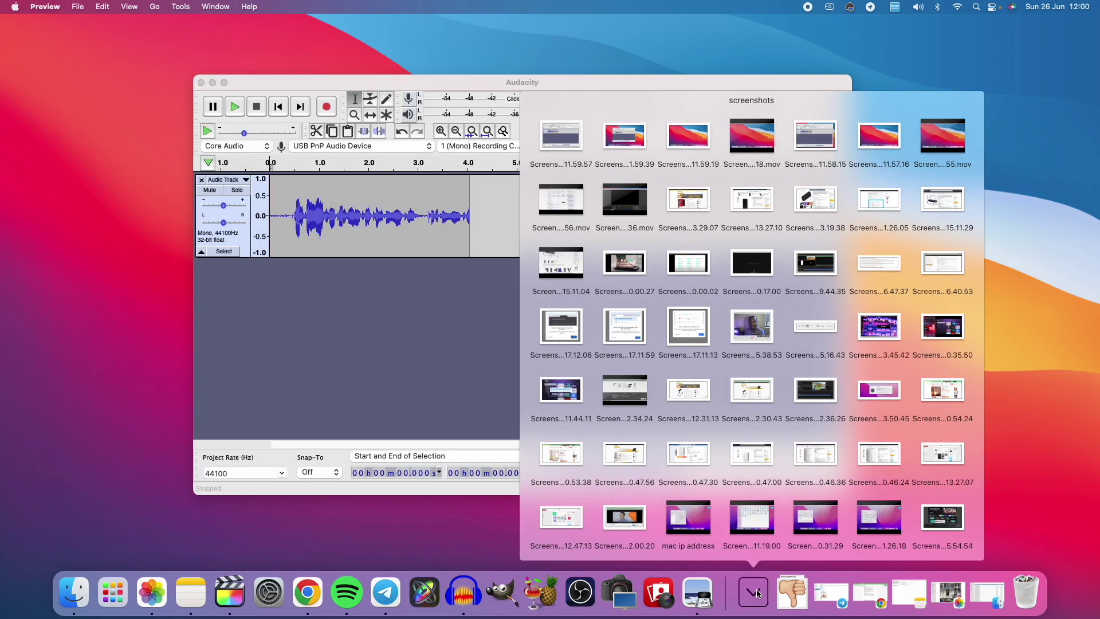
left_click(569, 148)
key("super+shift+4")
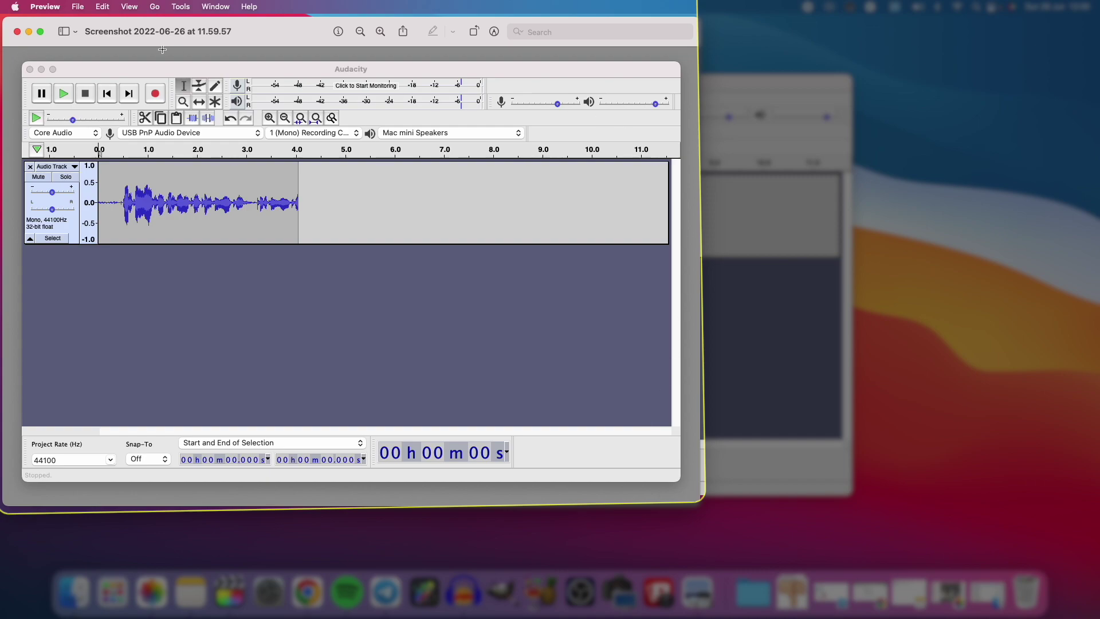
key("Escape")
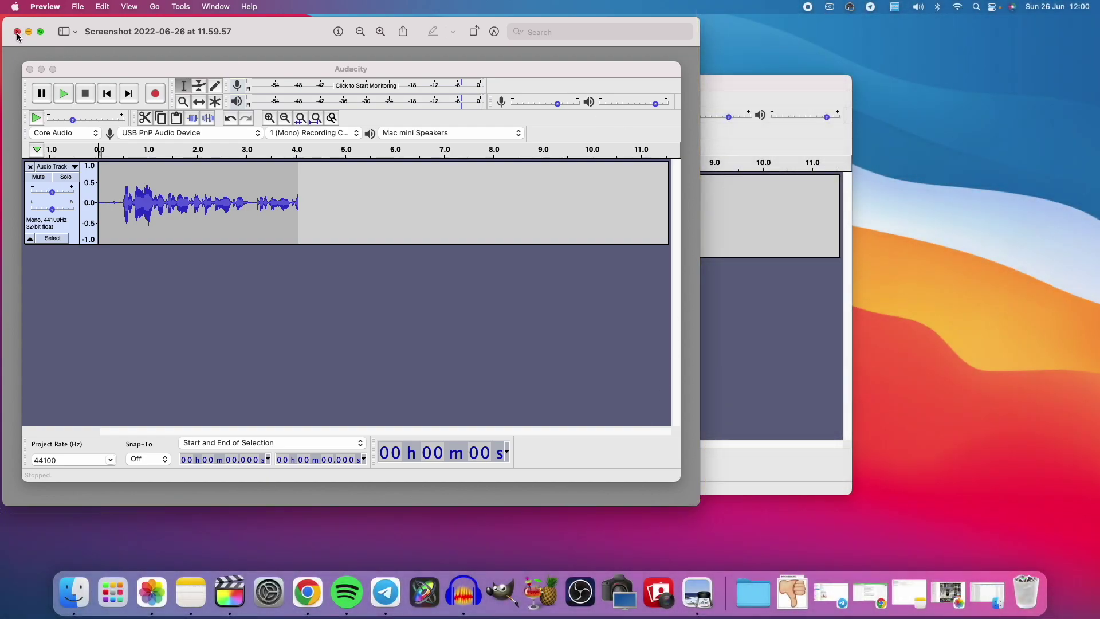
left_click(18, 32)
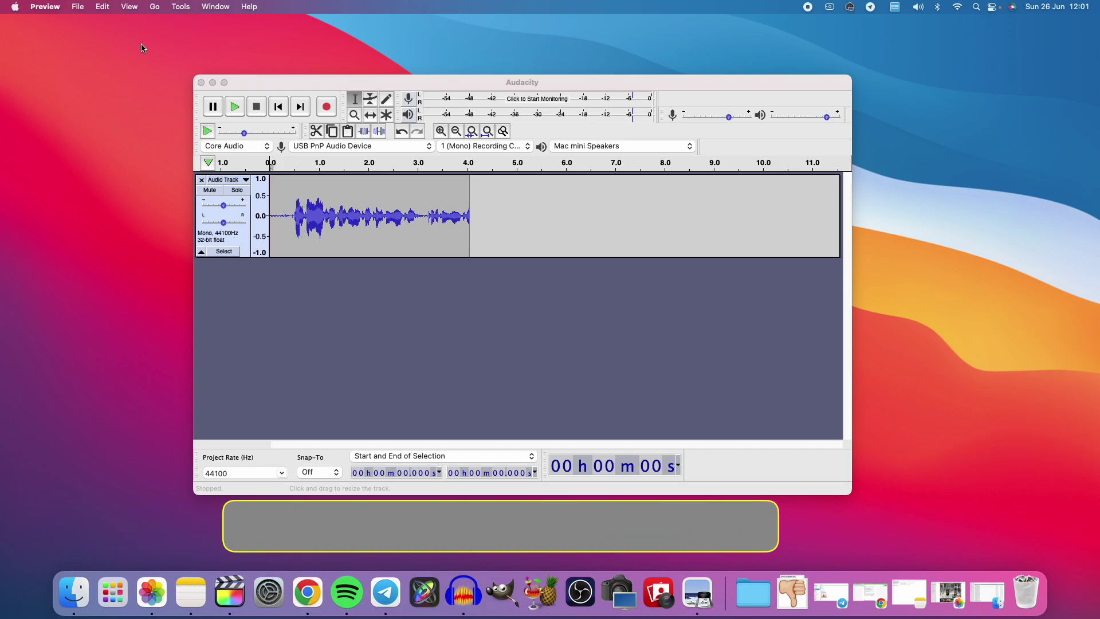
Capture the Audacity window on its own again, this time leaving out the window shadow
key("super+shift+4")
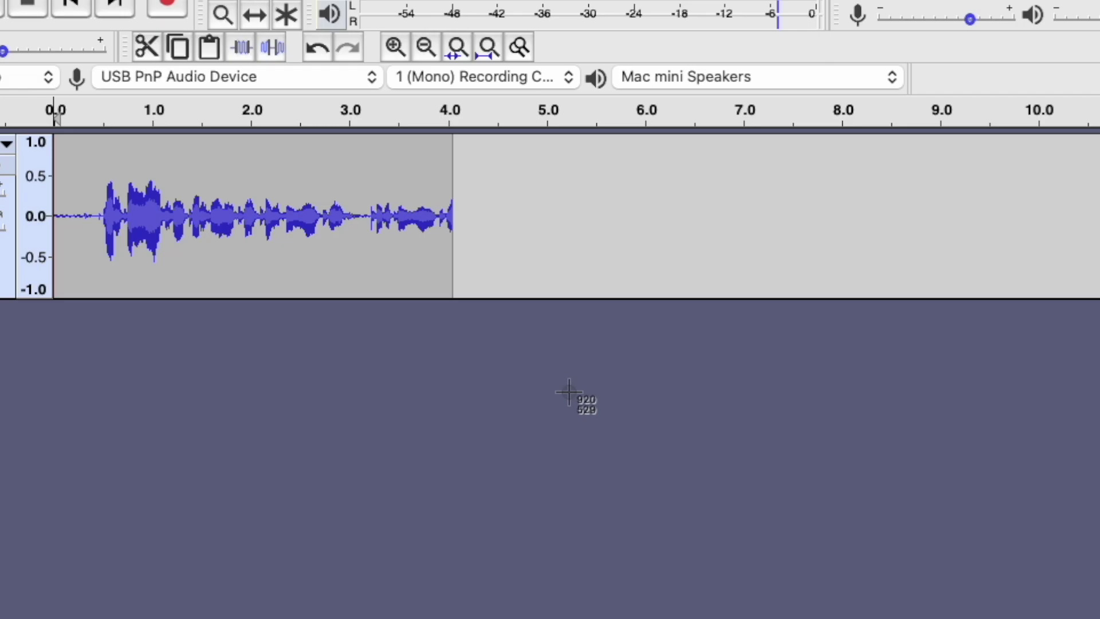
key("space")
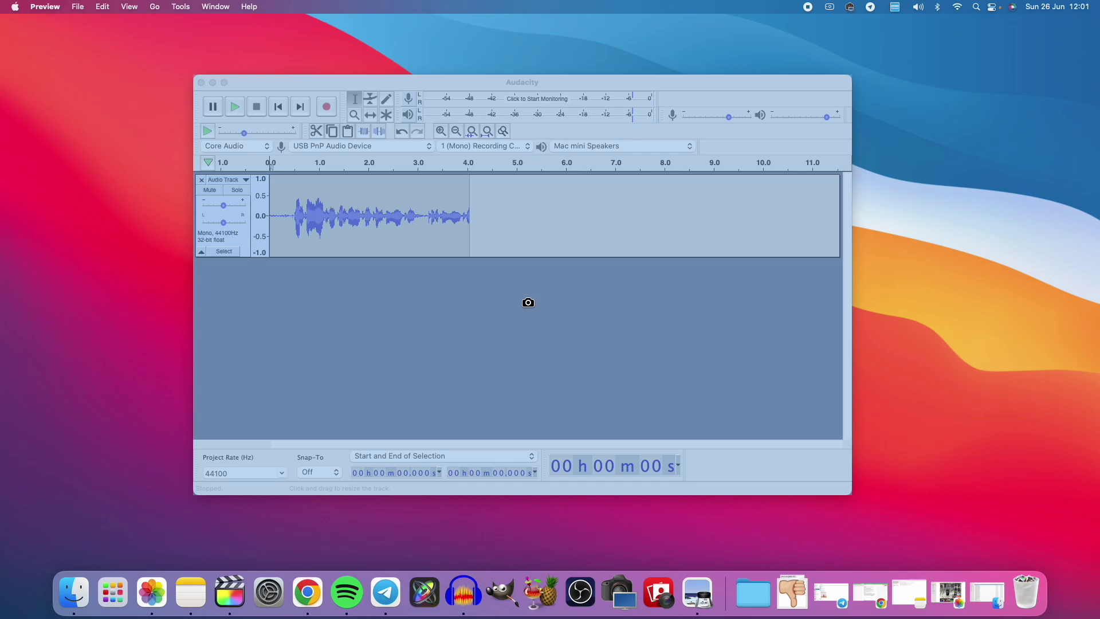
key("alt")
left_click(504, 307)
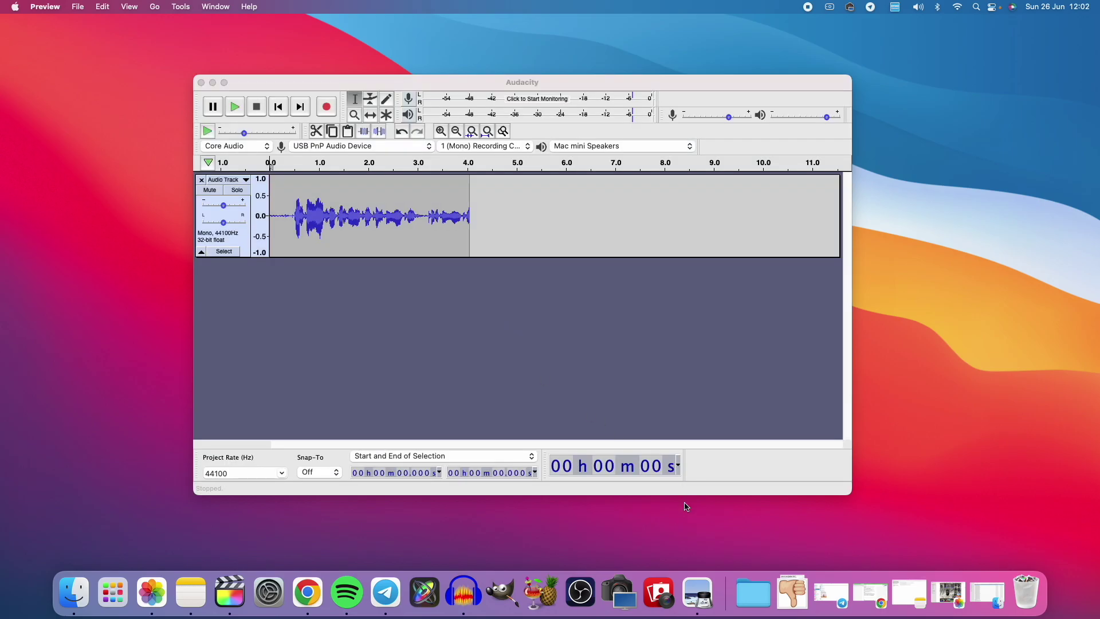
Minimize the Audacity window and open Screenshot 2022-06-26 at 12.01.20 from the screenshots folder to inspect its edges
left_click(760, 602)
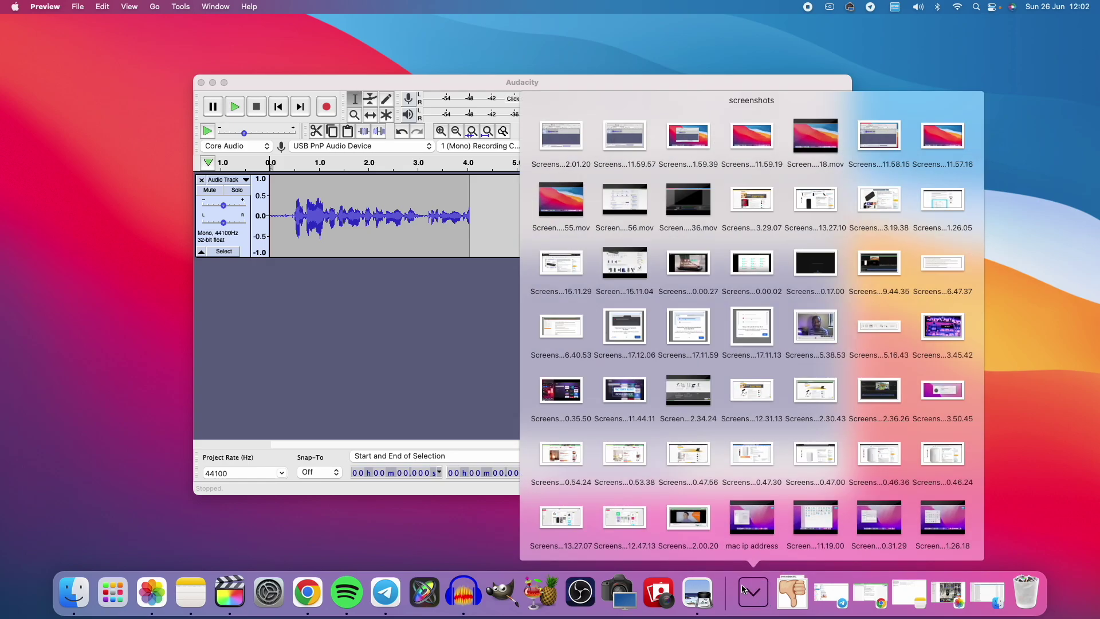
key("super+m")
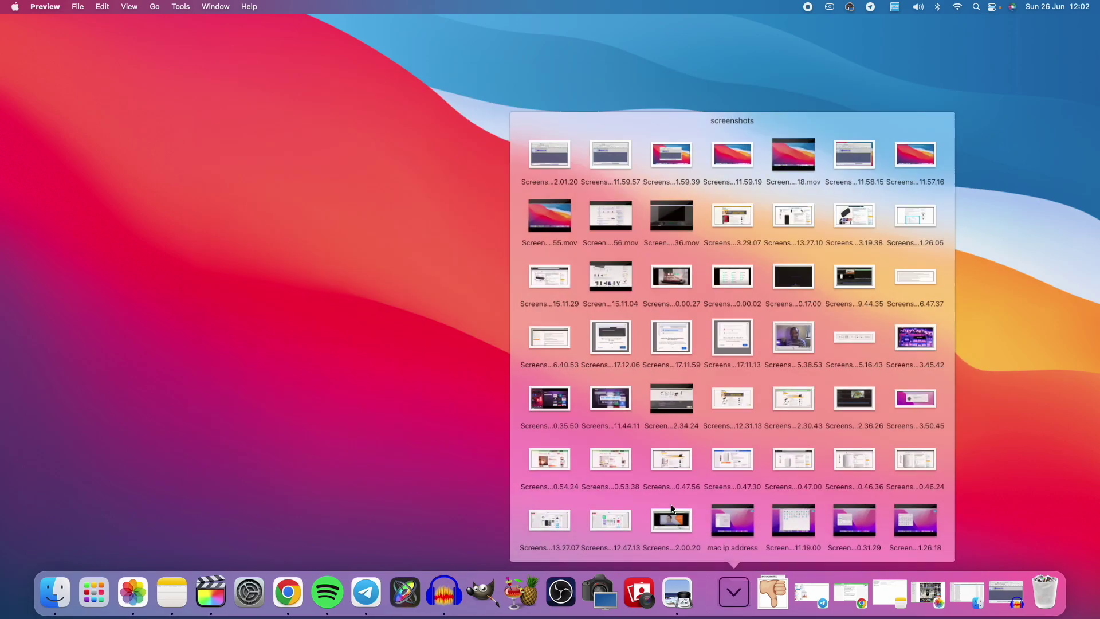
left_click(532, 136)
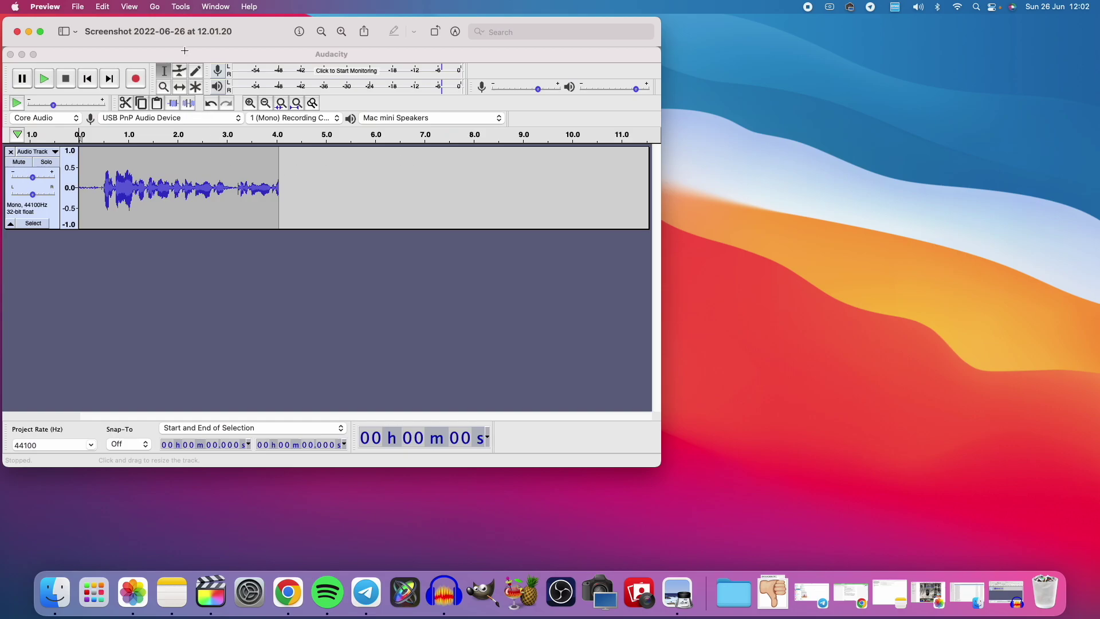
left_click_drag(191, 30, 300, 36)
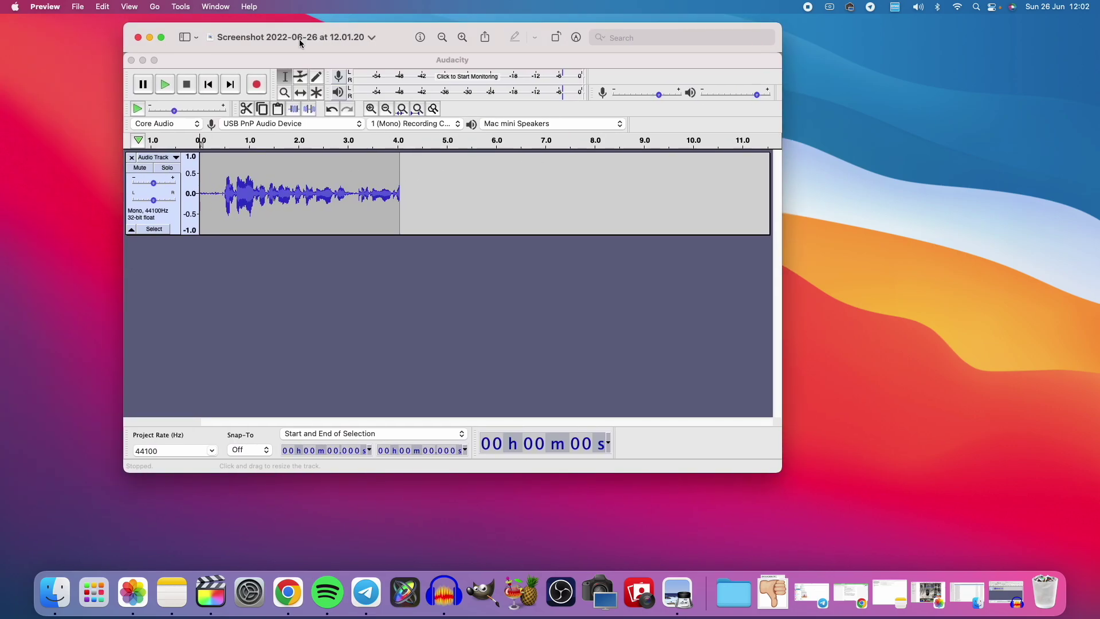
Open Screenshot 2022-06-26 at 11.59.57 as well and place both captures side by side to compare their window edges
left_click(735, 598)
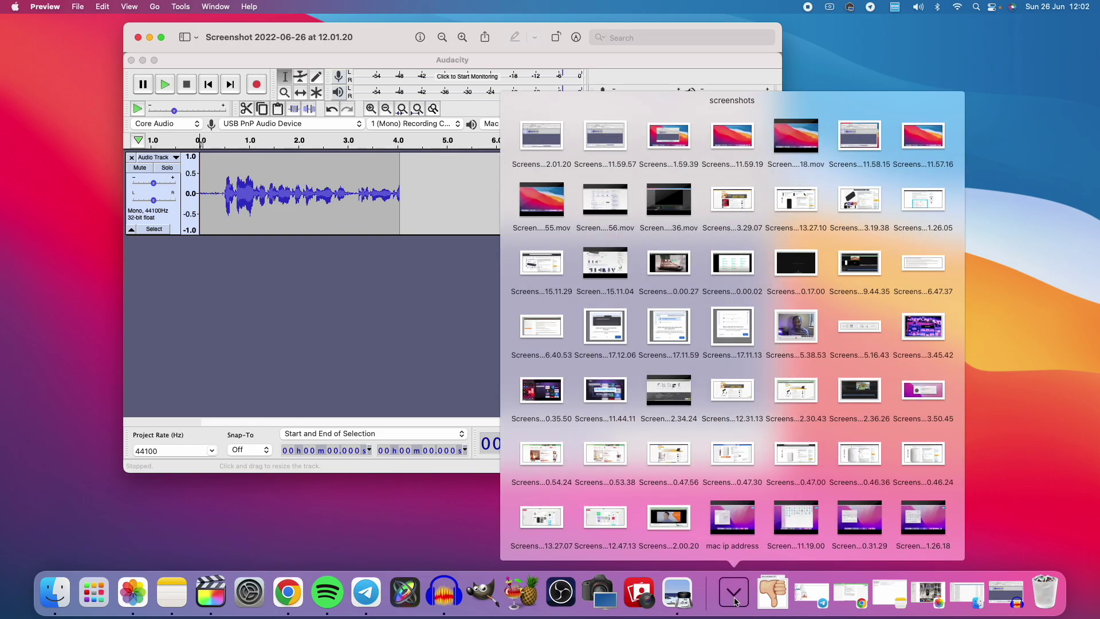
left_click(601, 143)
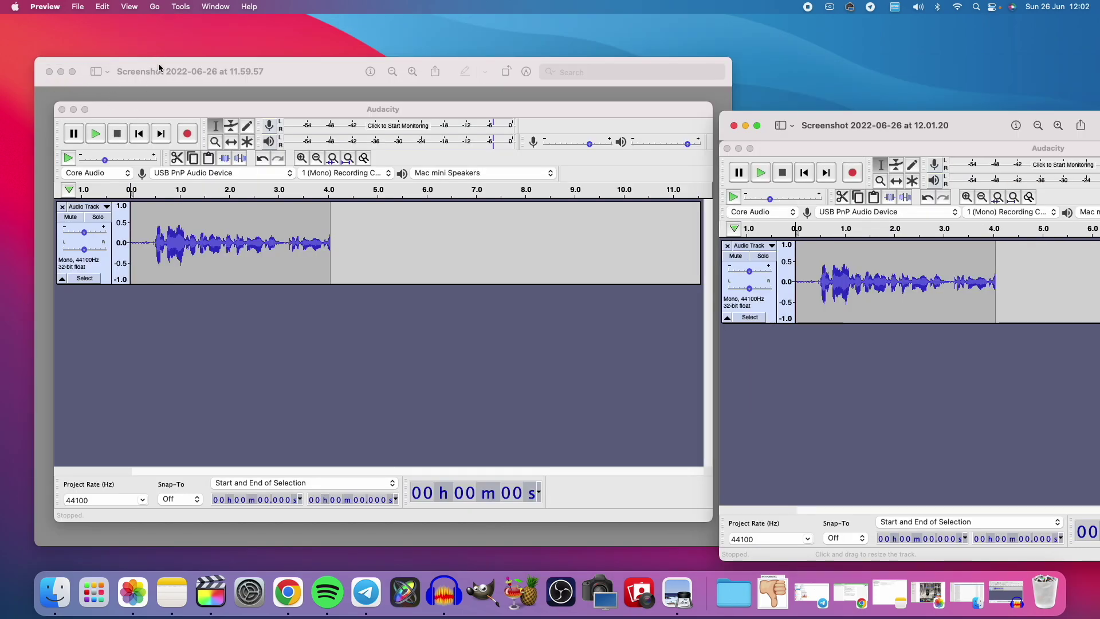
left_click_drag(153, 69, 148, 70)
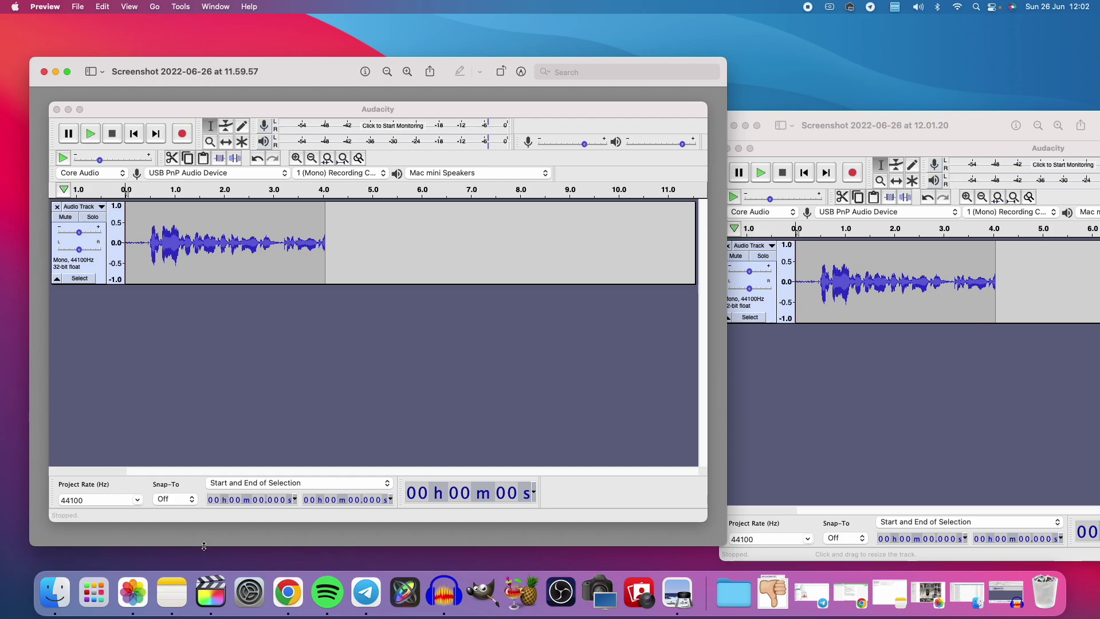
left_click_drag(844, 117, 796, 57)
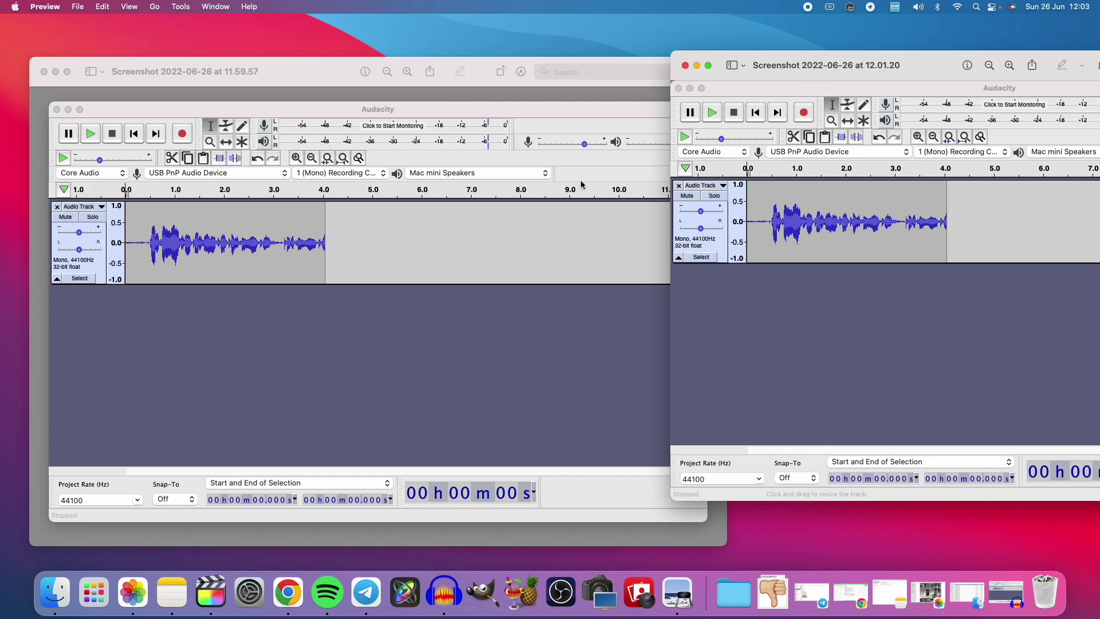
Close the 11.59.57 screenshot, move the 12.01.20 screenshot toward the middle of the desktop, and close it too
left_click(45, 72)
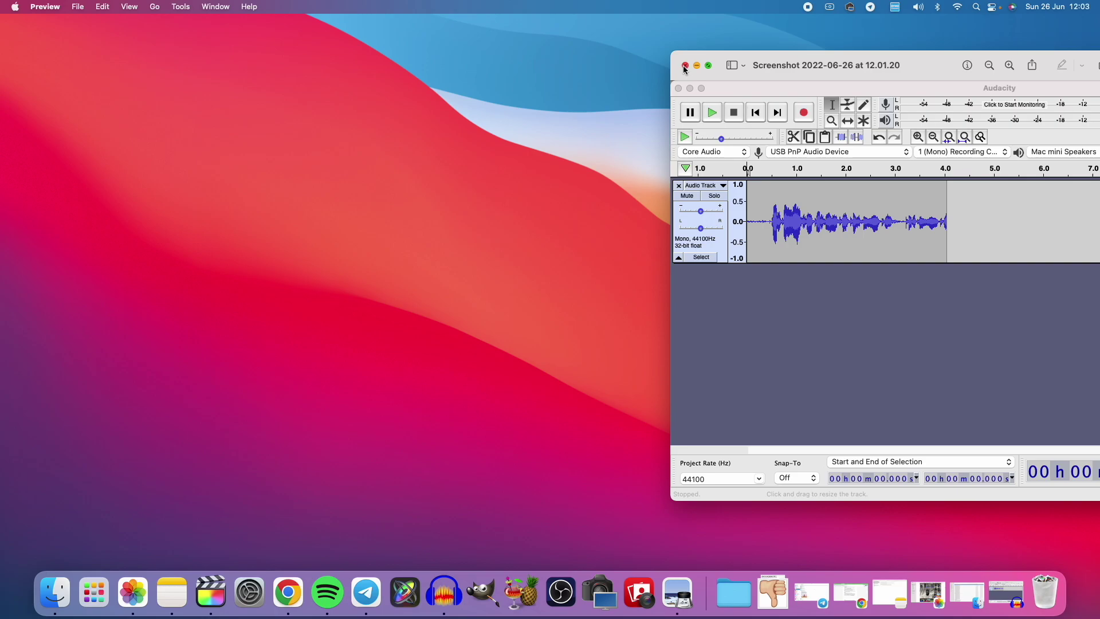
left_click_drag(921, 71, 526, 80)
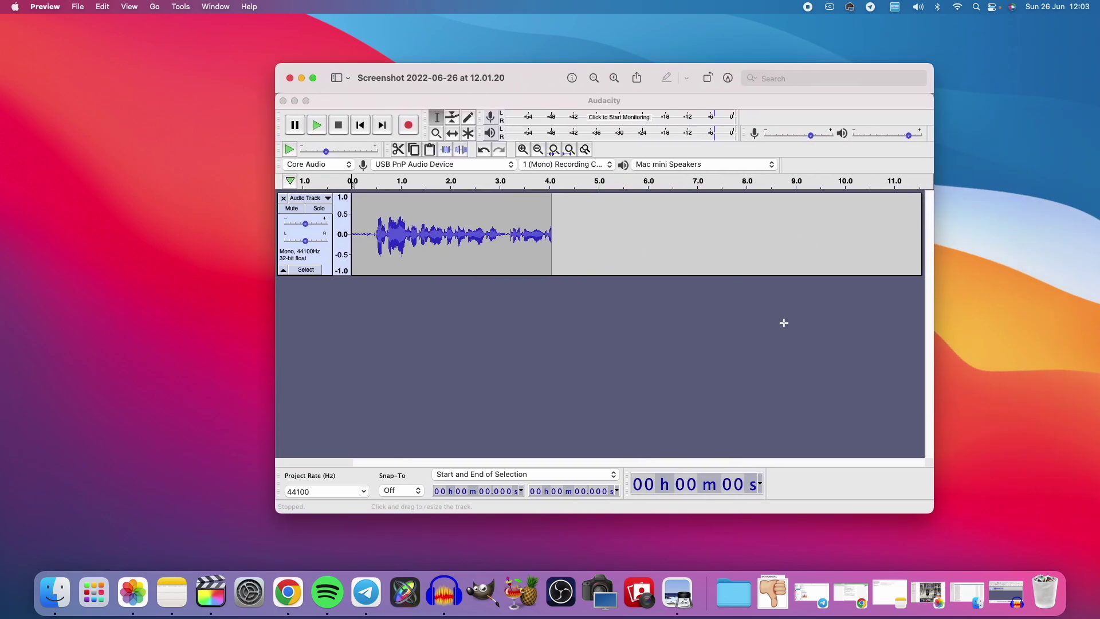
left_click(290, 79)
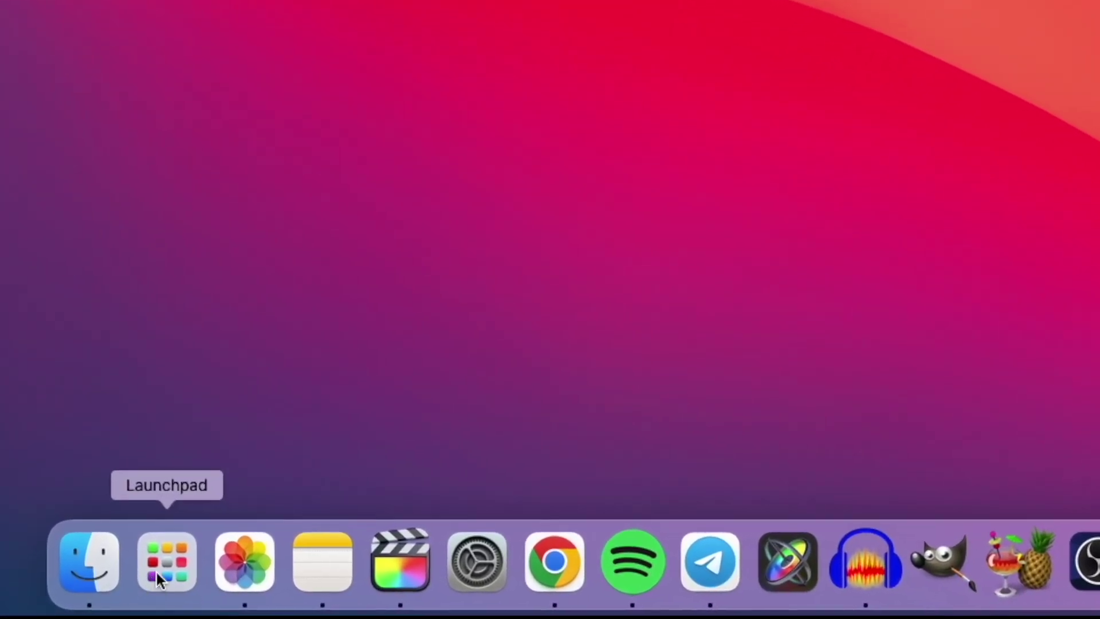
Find Terminal in Launchpad and launch it
left_click(160, 568)
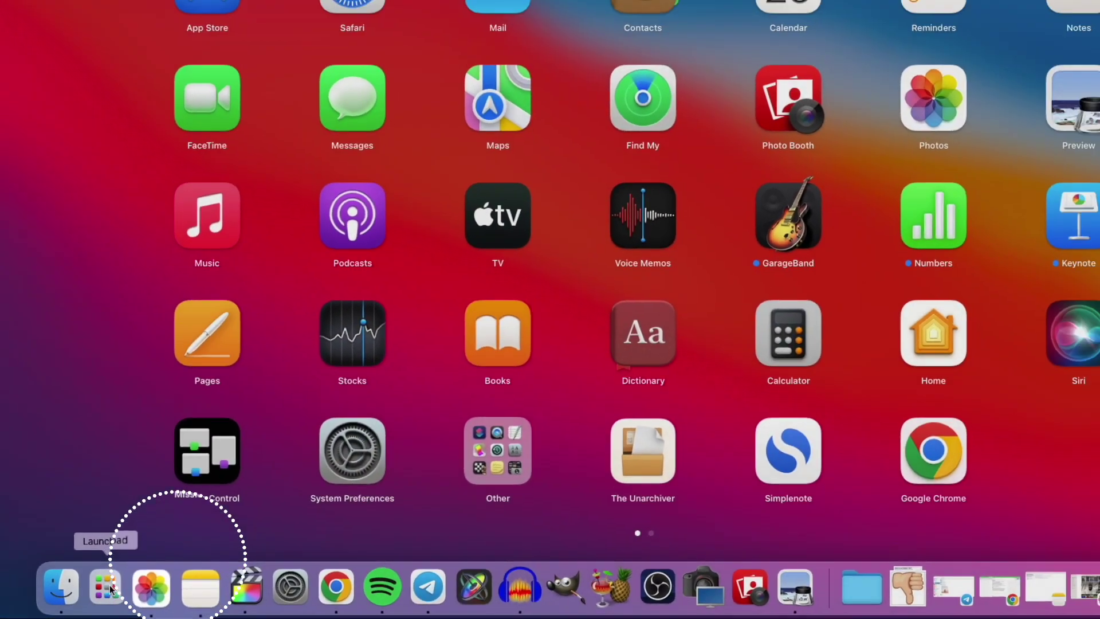
type("terminal")
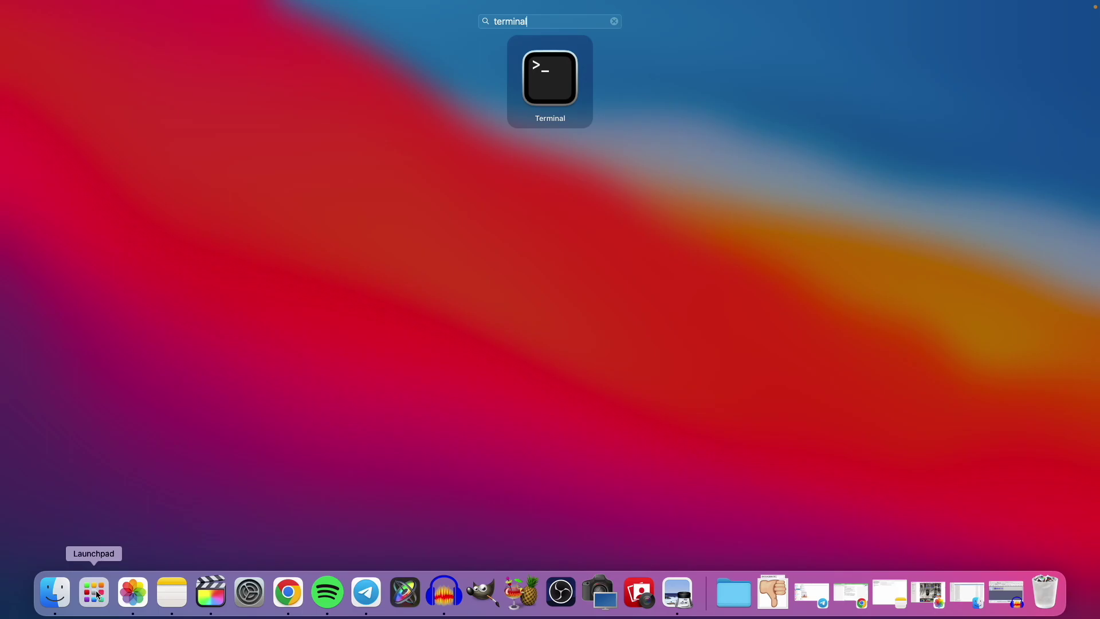
key("Return")
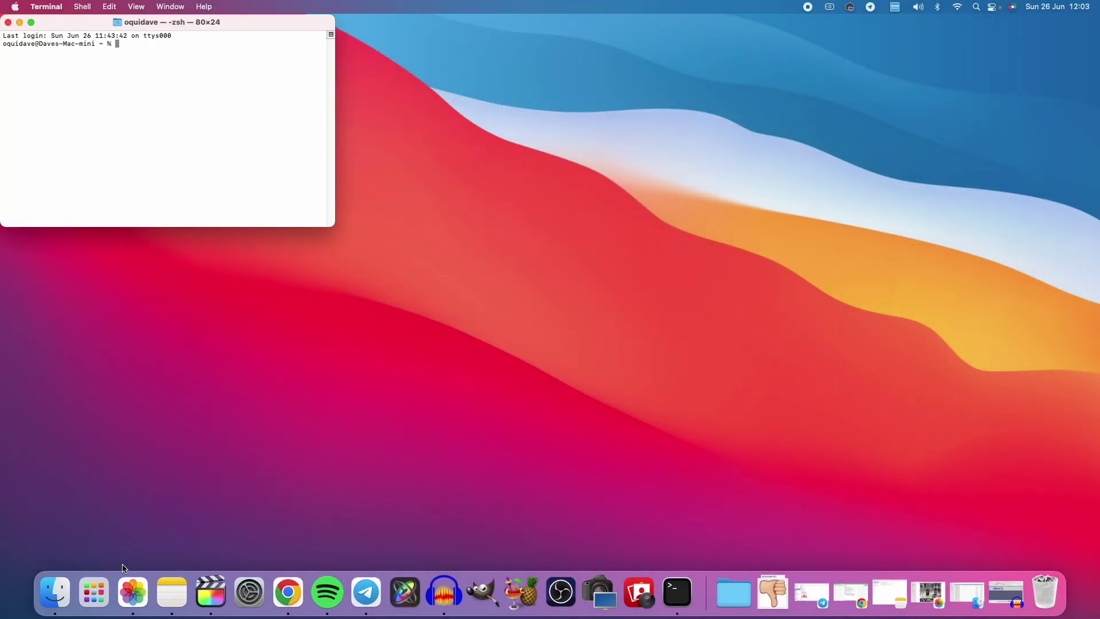
Open Terminal through a Spotlight search as an alternative to Launchpad
key("super+space")
type("terminal")
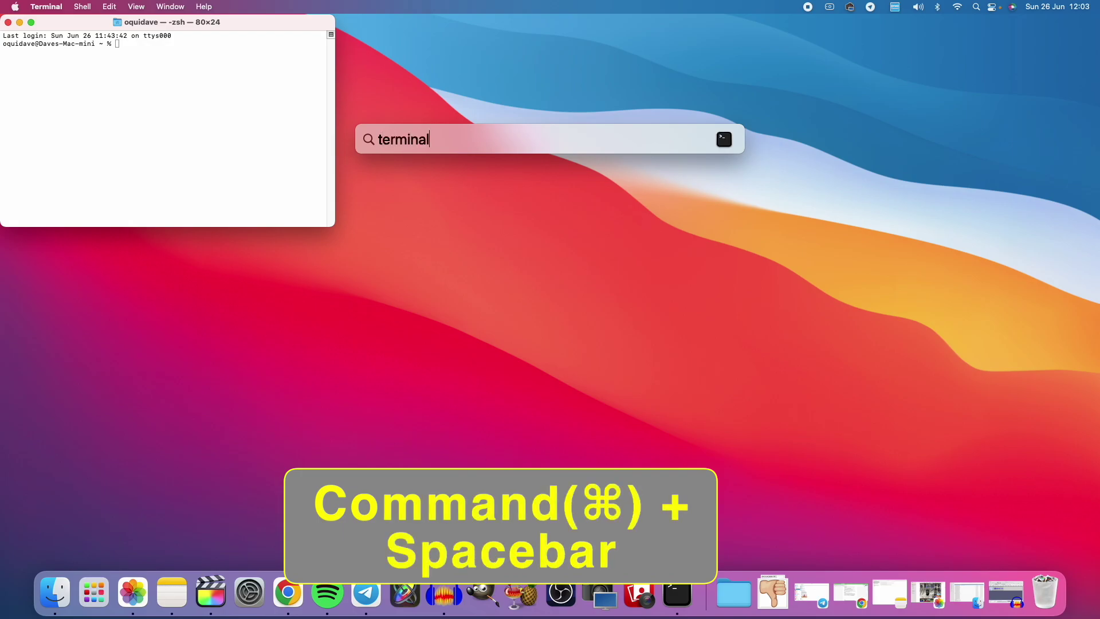
key("Return")
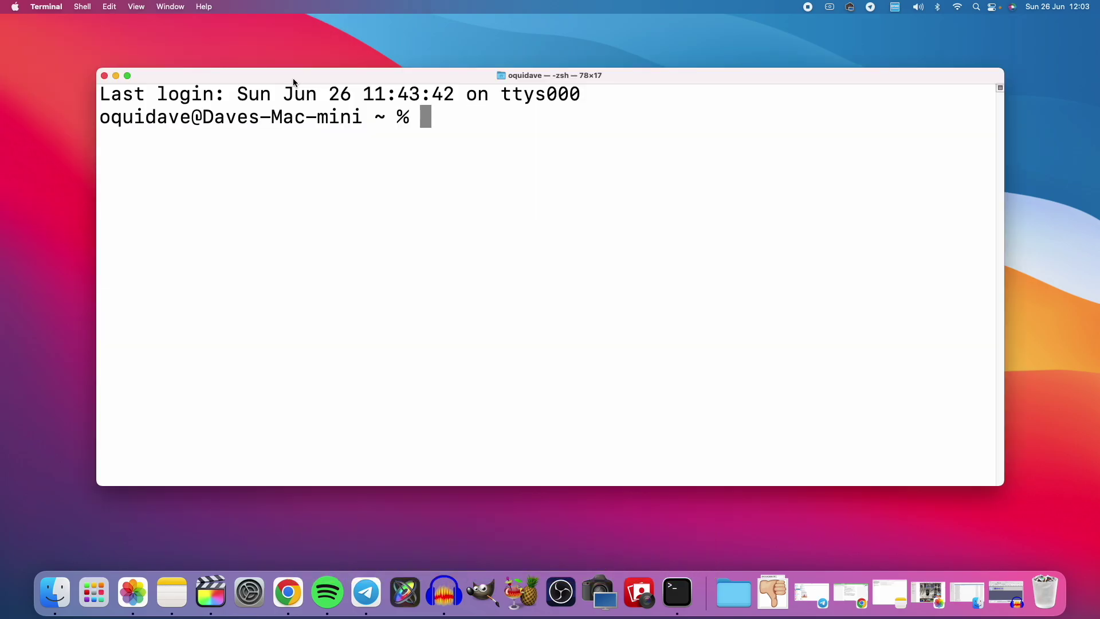
Switch to Notes and move its window aside so the Terminal window behind it can be reached
key("super+Tab")
key("super+Tab")
key("super+Tab")
key("super+Tab")
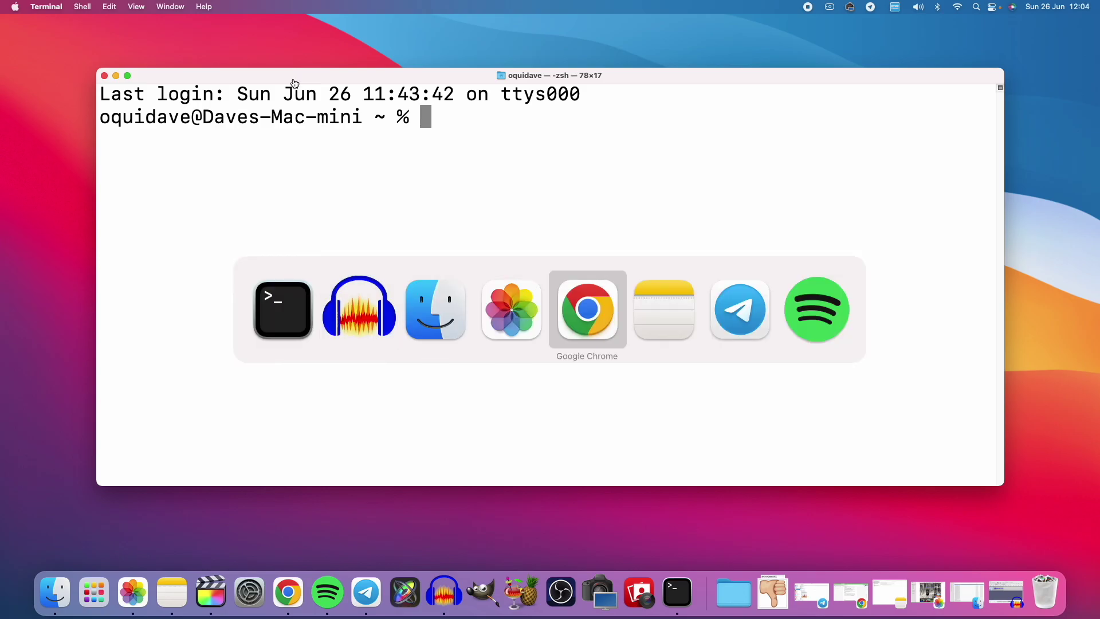
key("super+Tab")
left_click(173, 594)
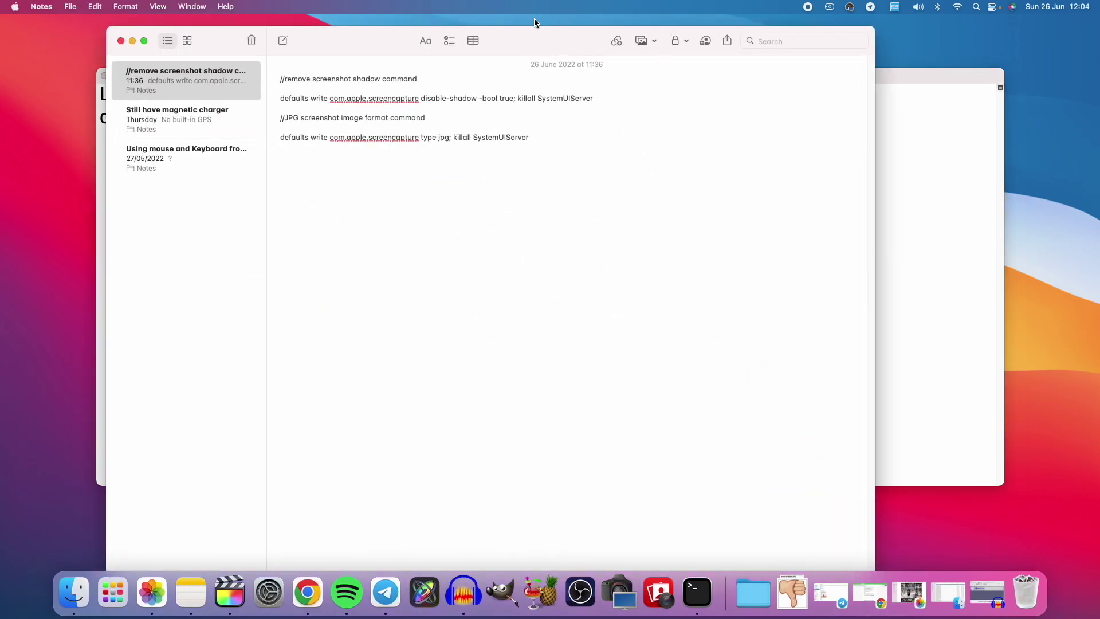
left_click_drag(384, 41, 654, 100)
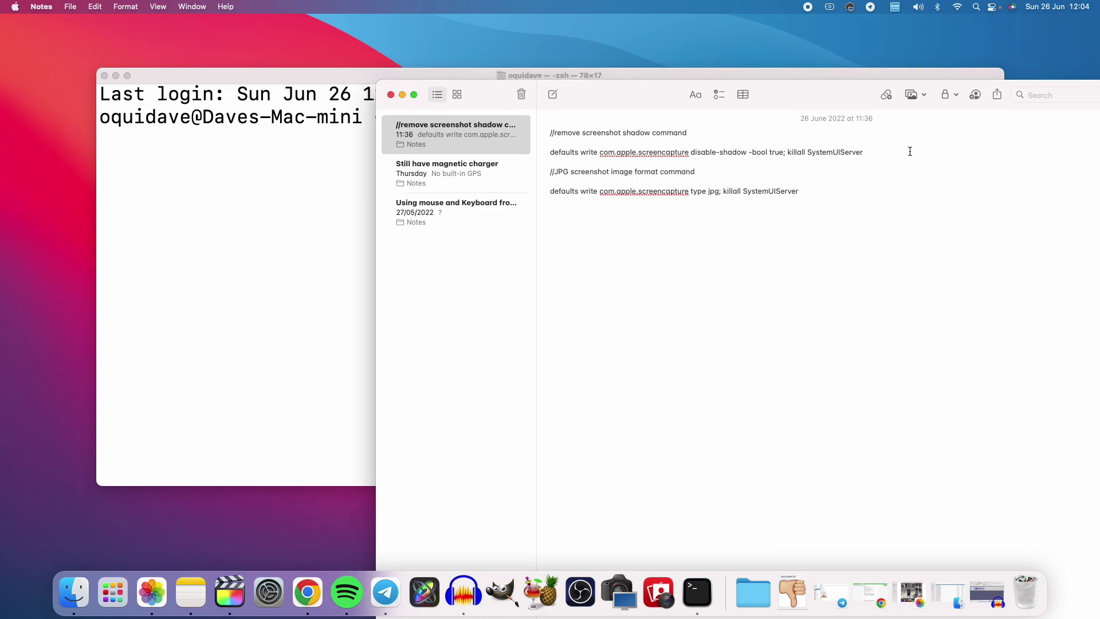
Copy the remove-shadow command (disable-shadow -bool true; killall SystemUIServer) from the note and paste it at the Terminal prompt
left_click_drag(871, 151, 568, 143)
key("super+c")
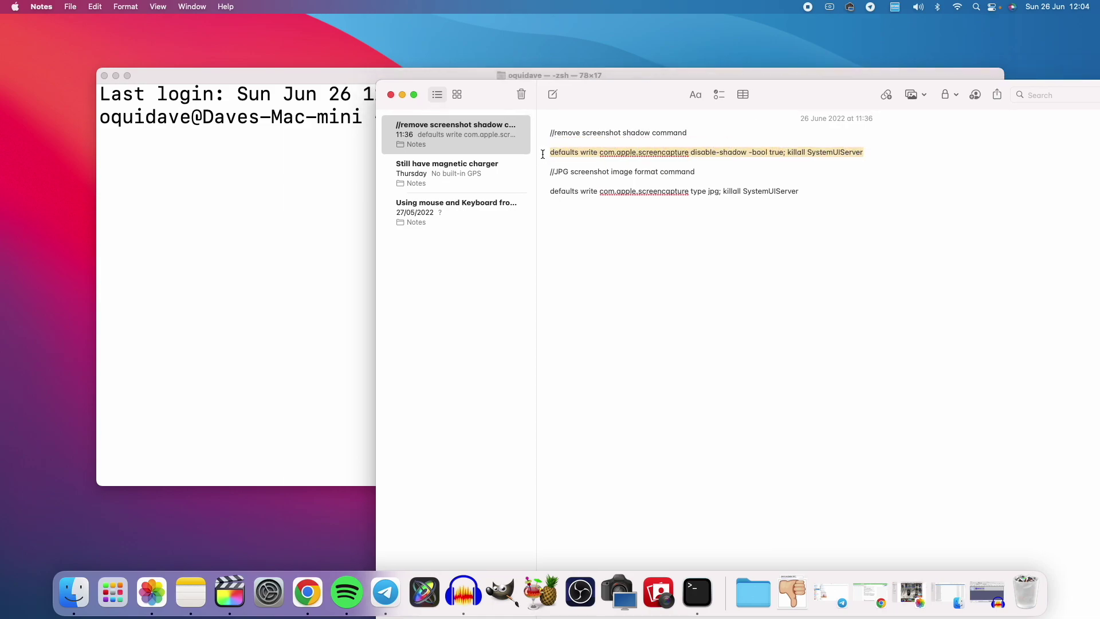
left_click(227, 176)
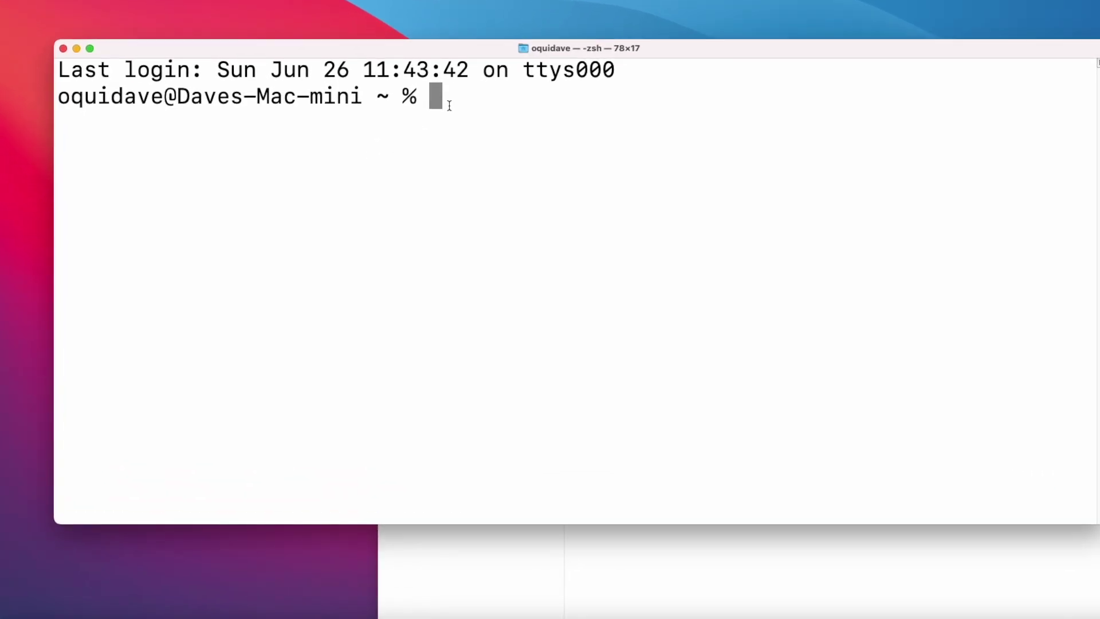
key("super+v")
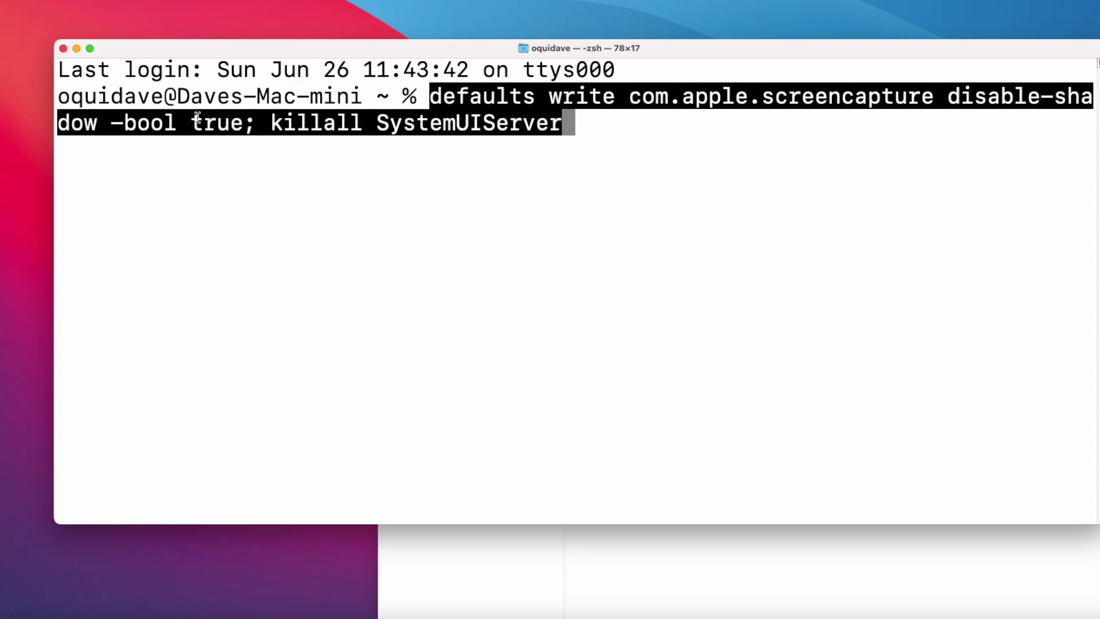
Highlight the disable-shadow -bool true part of the pasted command and run the command
left_click_drag(108, 123, 242, 123)
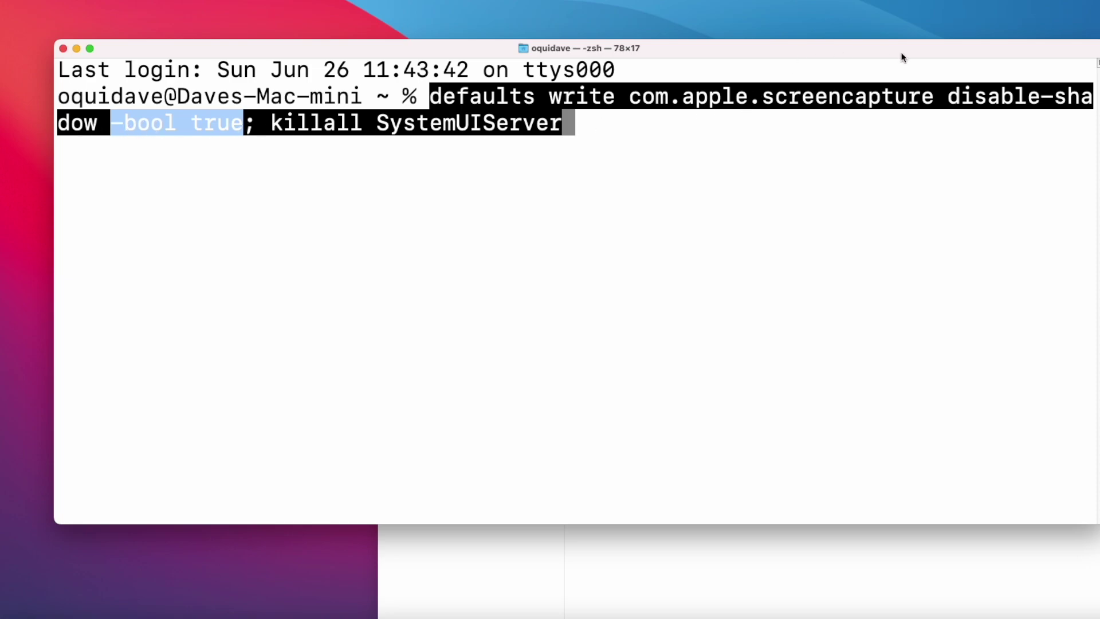
left_click_drag(945, 96, 257, 116)
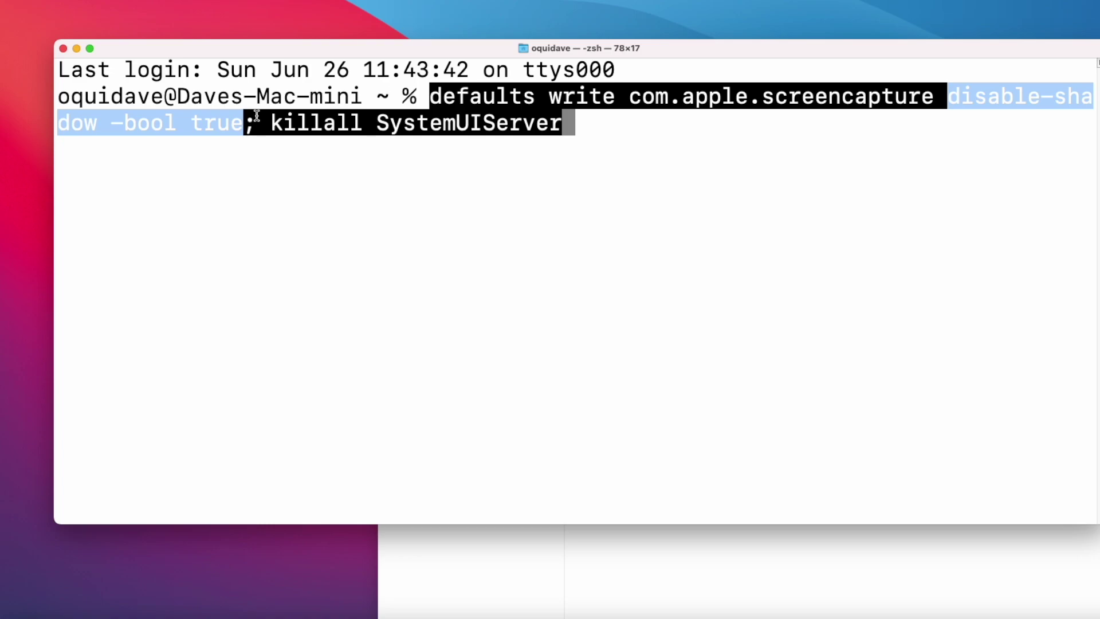
left_click(254, 128)
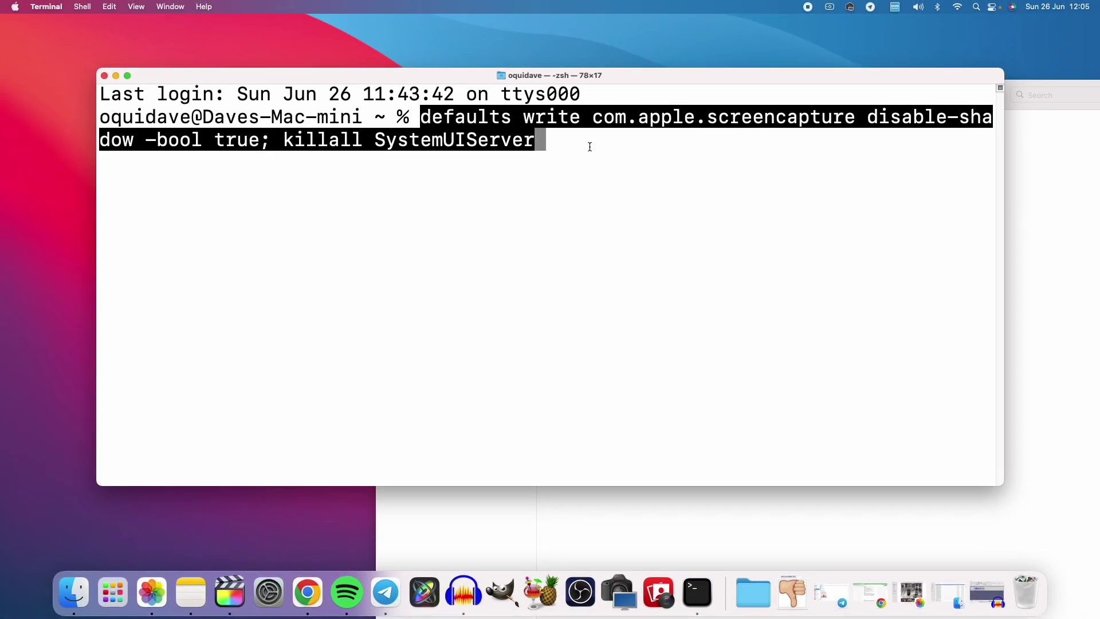
key("Return")
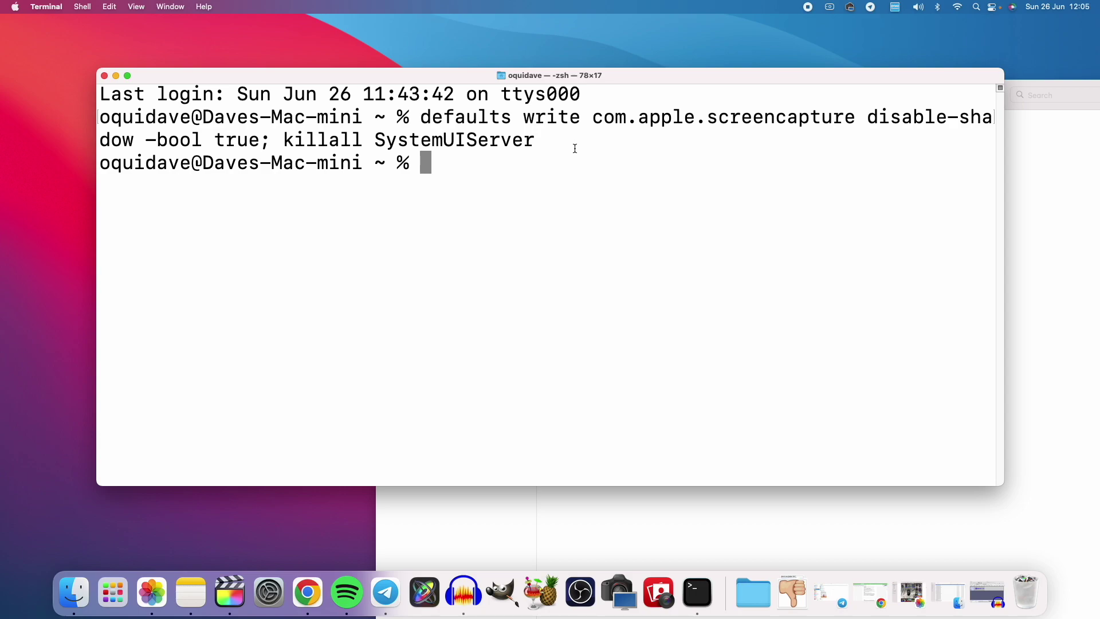
key("Return")
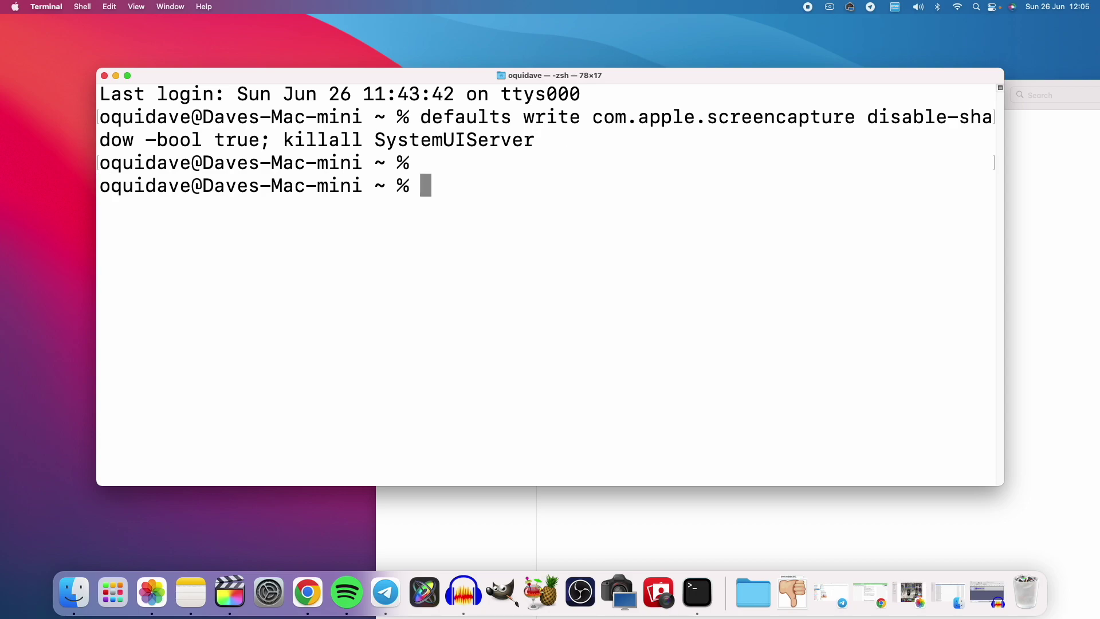
left_click_drag(146, 140, 270, 140)
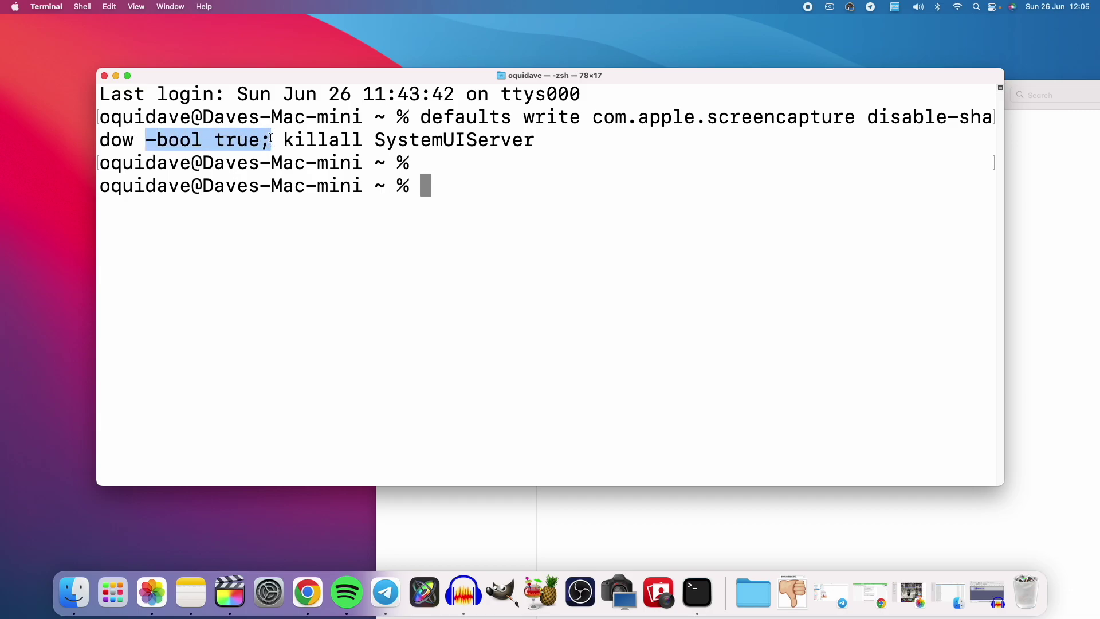
Minimize the Terminal and Notes windows to clear the desktop
left_click(1032, 258)
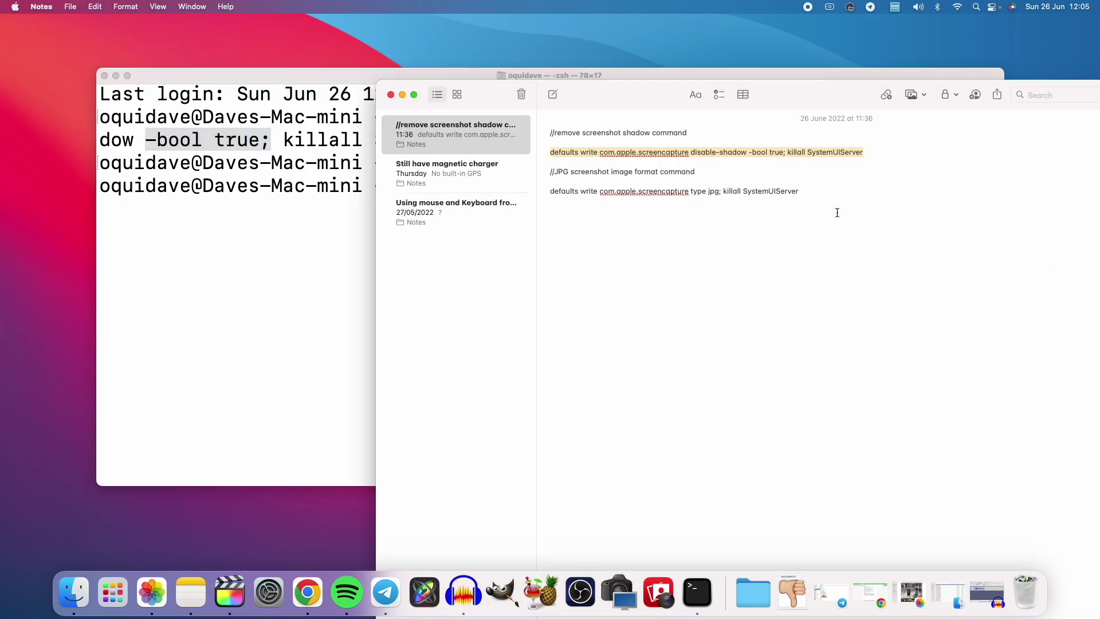
left_click(116, 76)
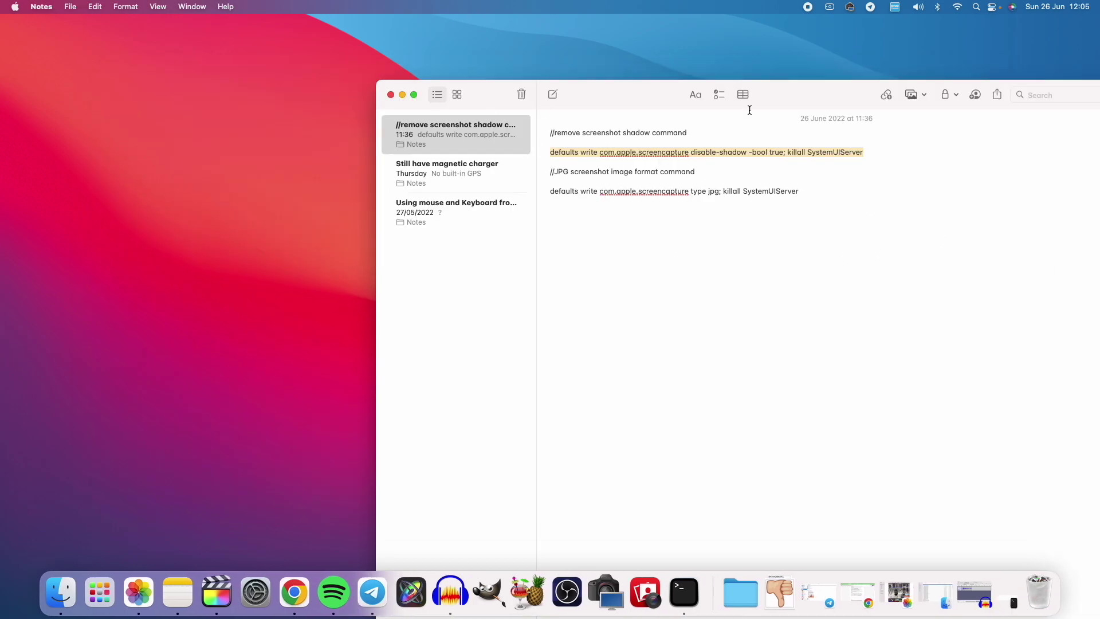
left_click(403, 95)
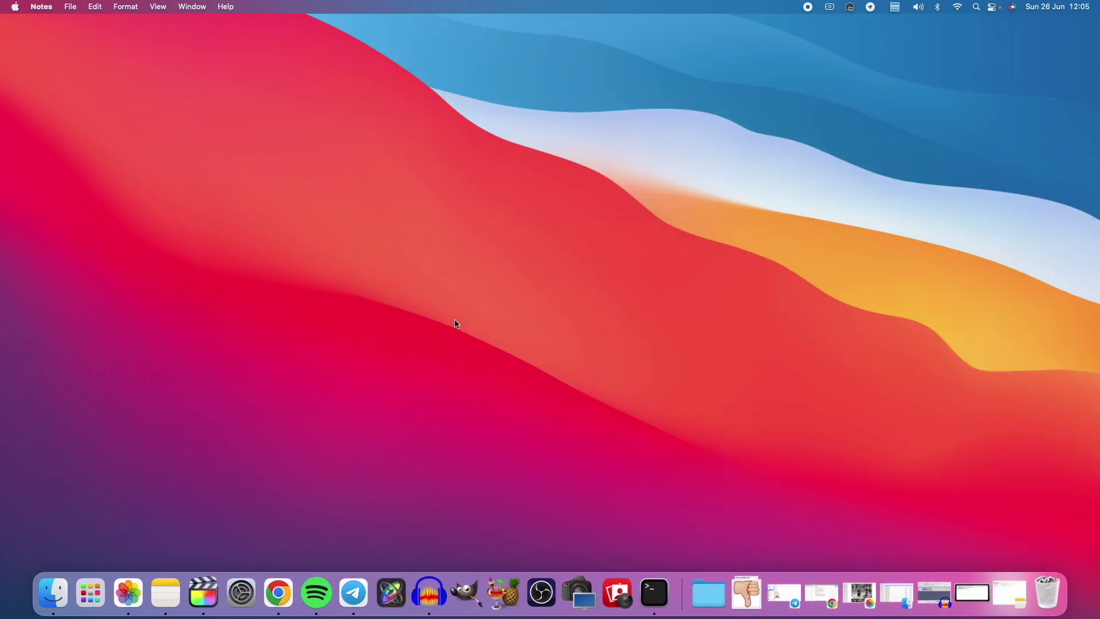
Bring up the Audacity window and take a window screenshot of it
left_click(430, 596)
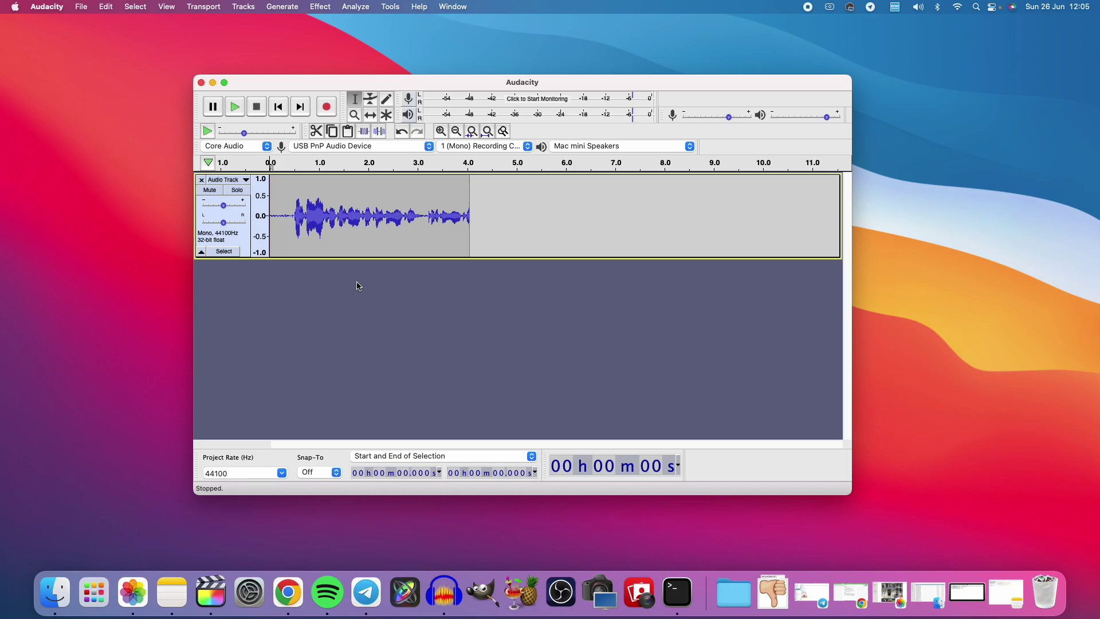
key("space")
key("super+shift+4")
key("space")
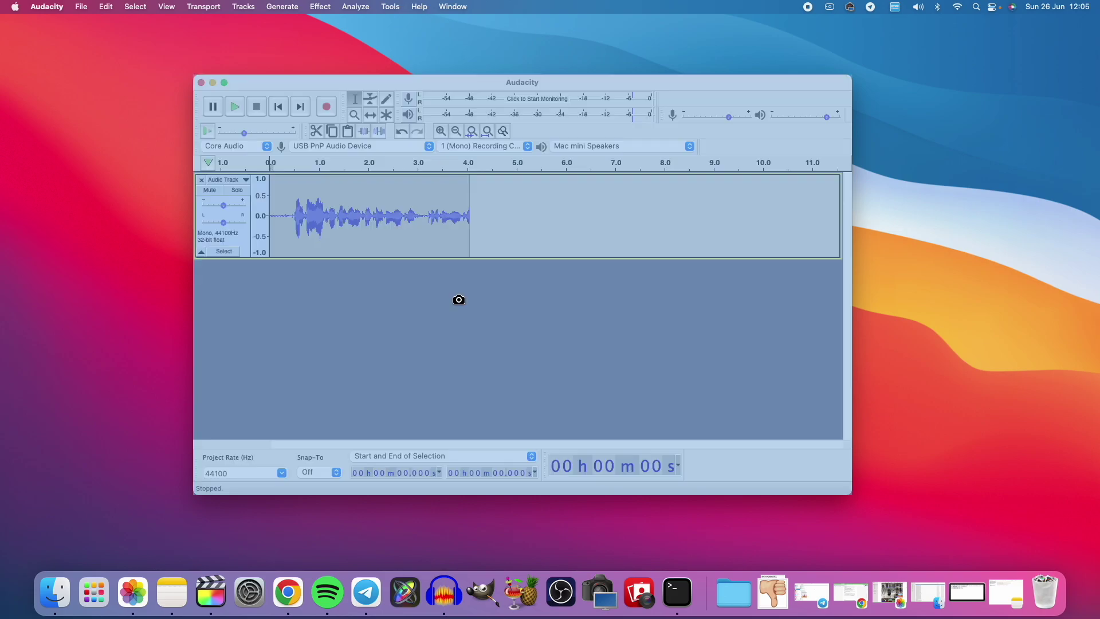
left_click(506, 305)
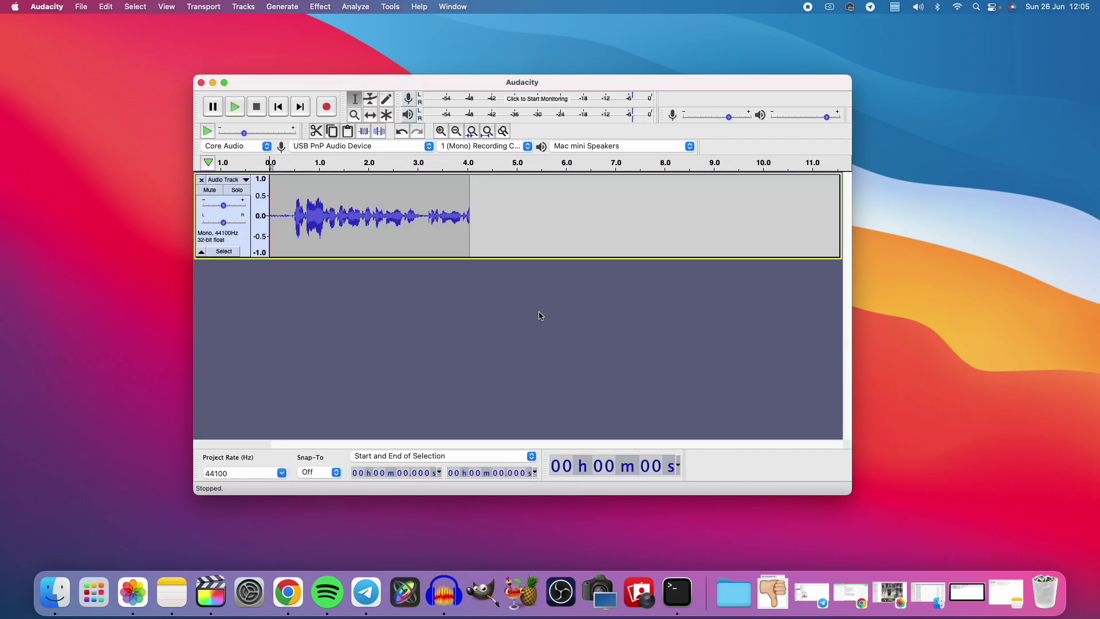
Minimize Audacity, view the 12.05.38 screenshot from the screenshots folder near the middle of the desktop, and minimize it
left_click(213, 83)
left_click(716, 594)
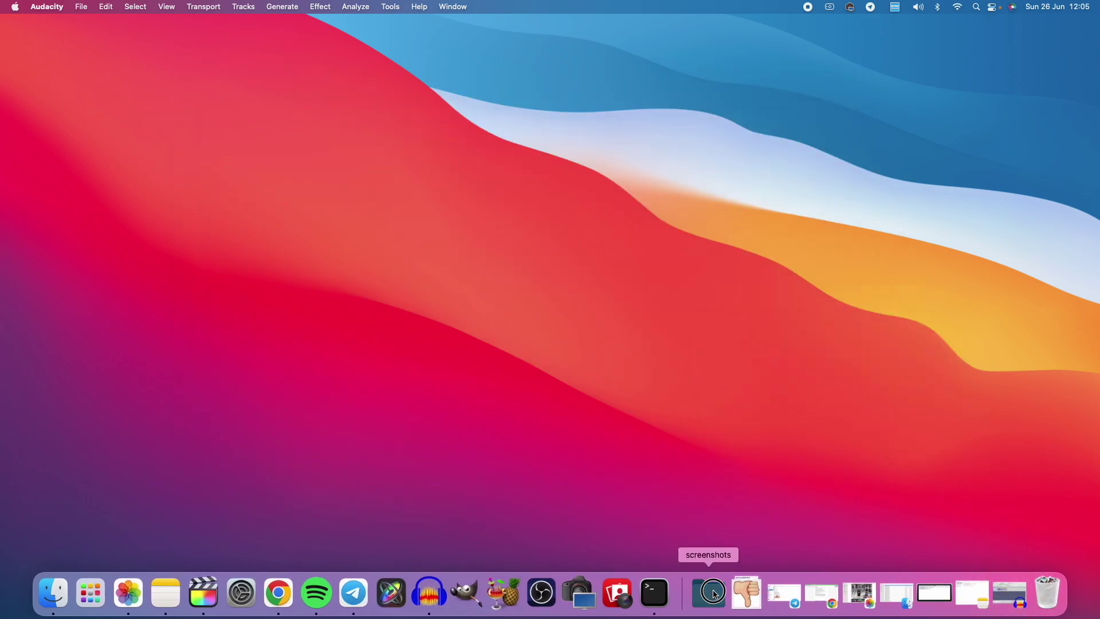
left_click(521, 138)
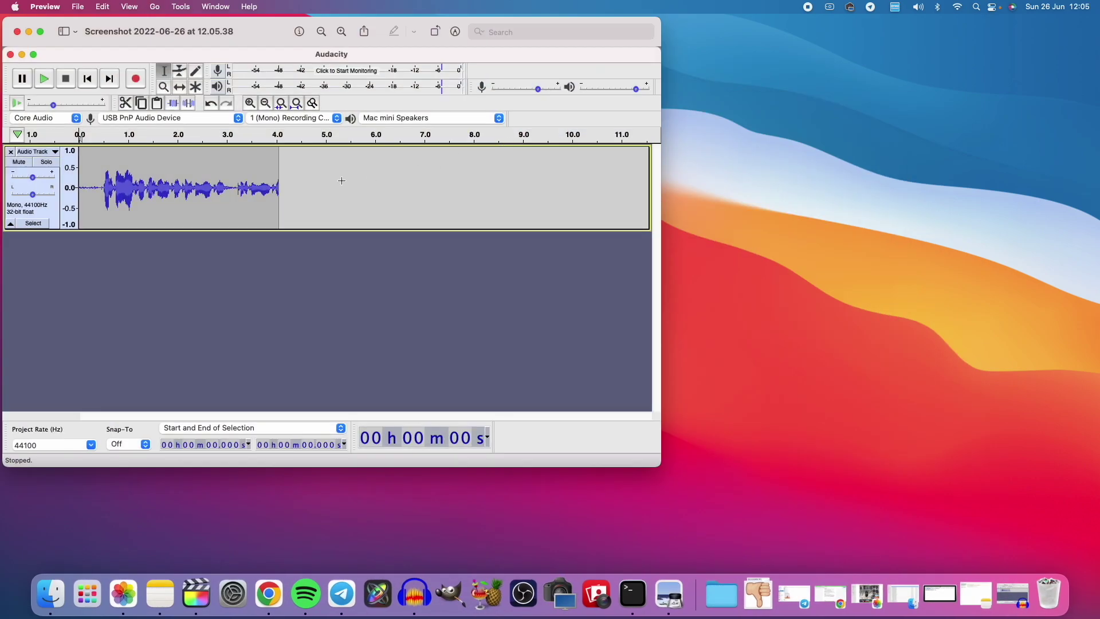
left_click_drag(189, 32, 355, 36)
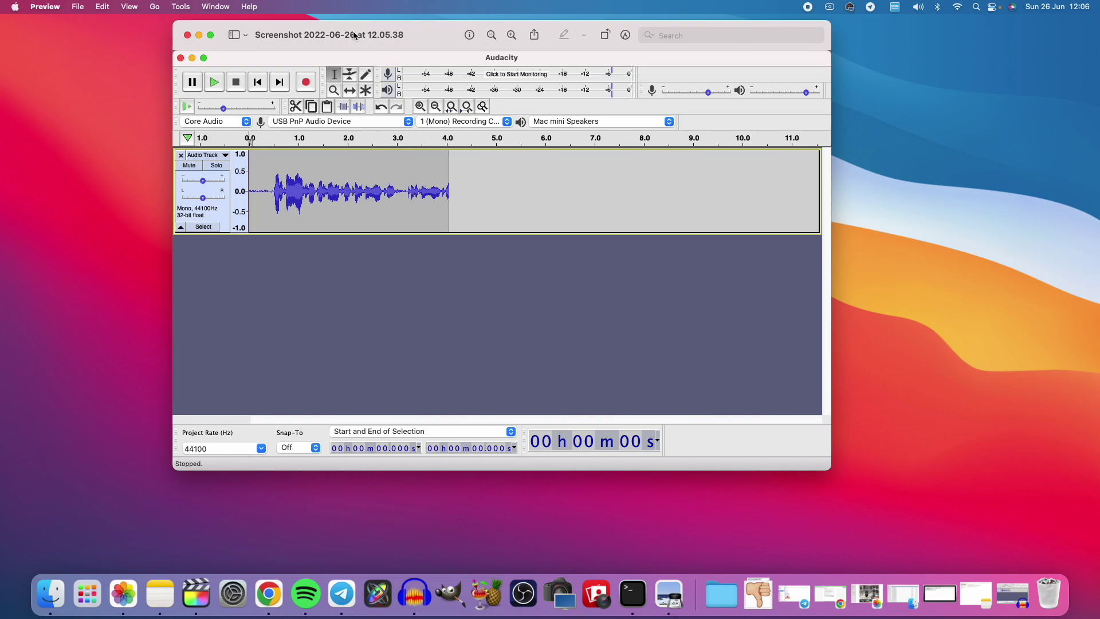
double_click(354, 35)
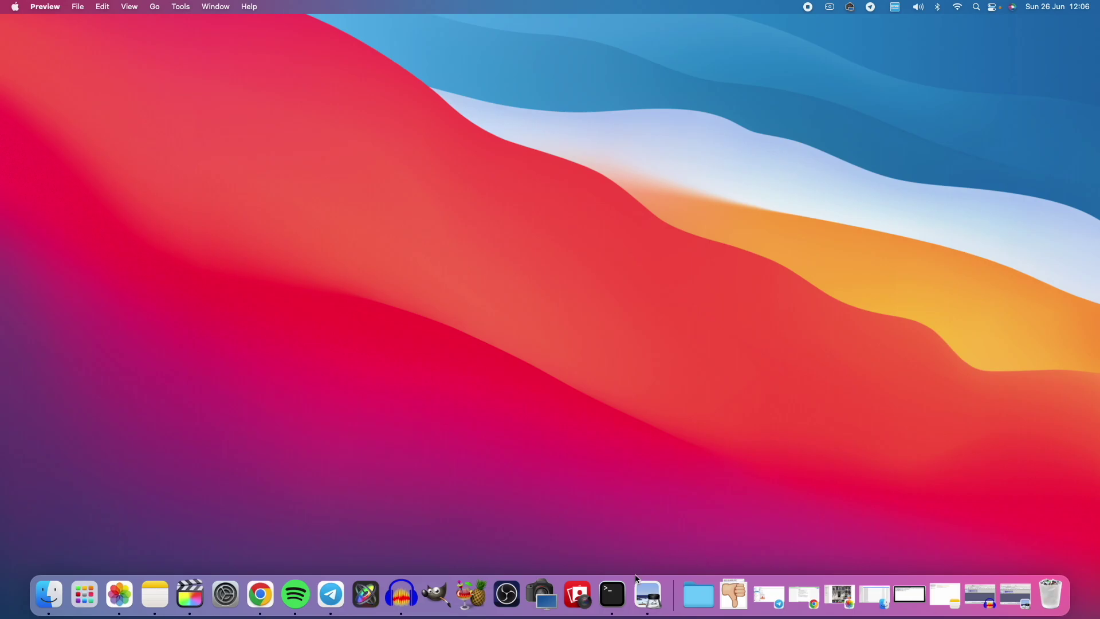
Return to Terminal, recall the disable-shadow command and set its -bool value to false
left_click(624, 610)
left_click(375, 263)
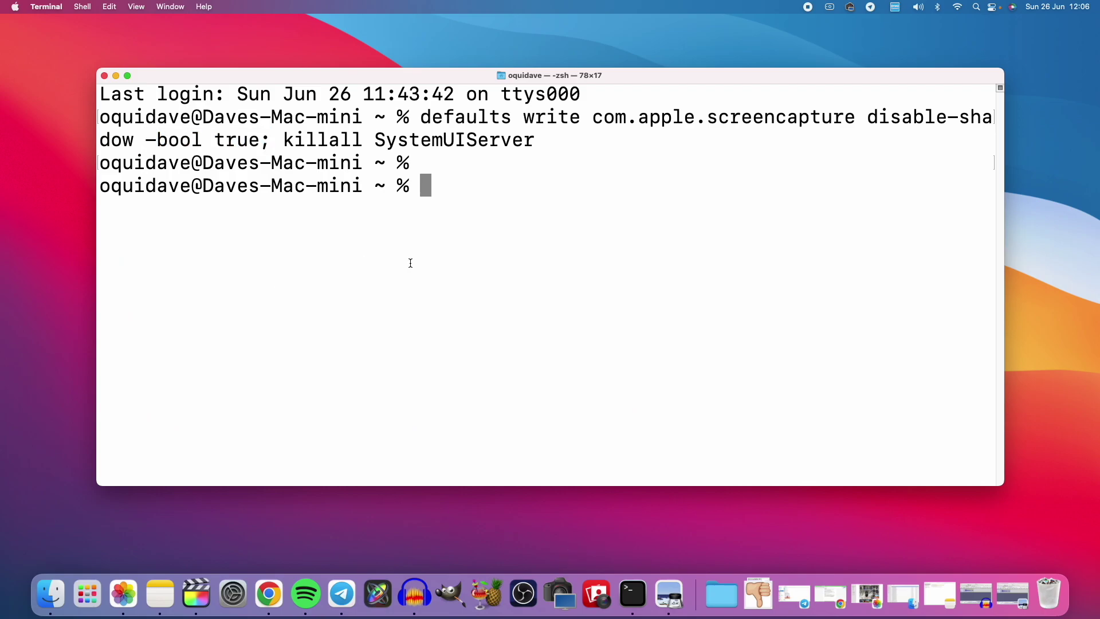
key("Up")
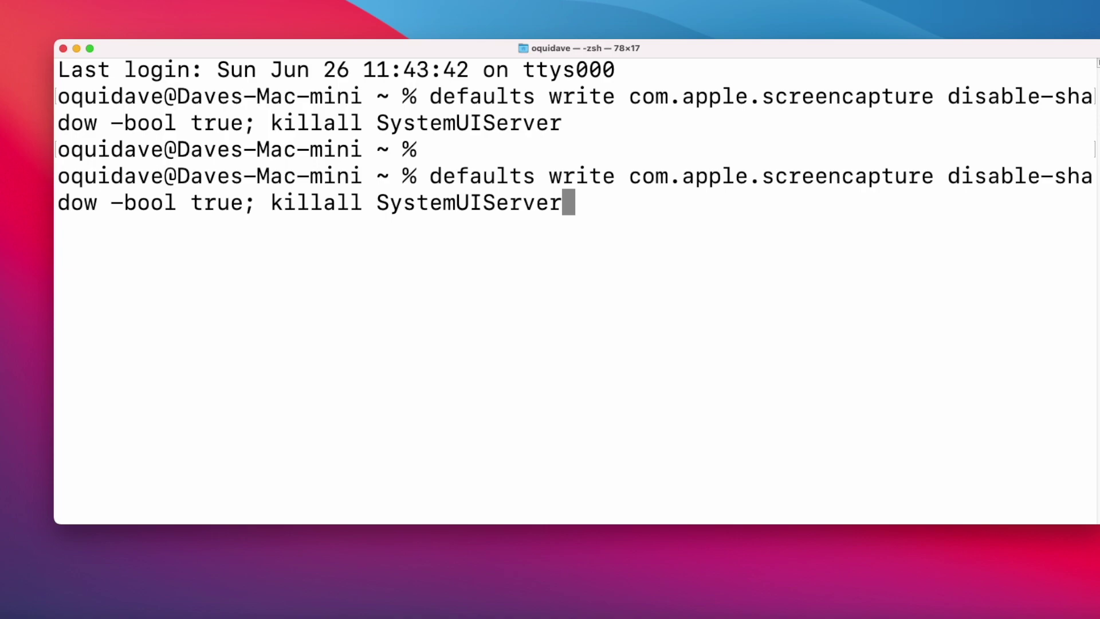
key("Left")
key("Left")
key("Left")
key("Left")
key("Left")
key("Left")
key("Left")
key("Left")
key("Left")
key("Left")
key("Left")
key("Left")
key("Left")
key("Left")
key("Left")
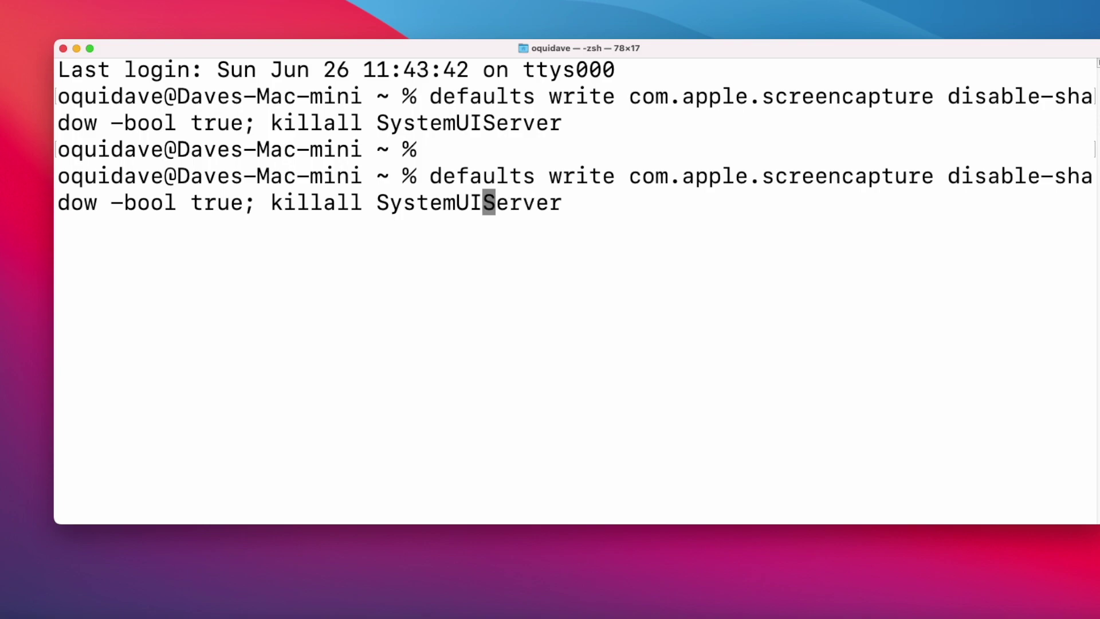
key("Left")
key("Left")
key("Left")
key("Left")
key("Left")
key("Left")
key("Left")
key("Left")
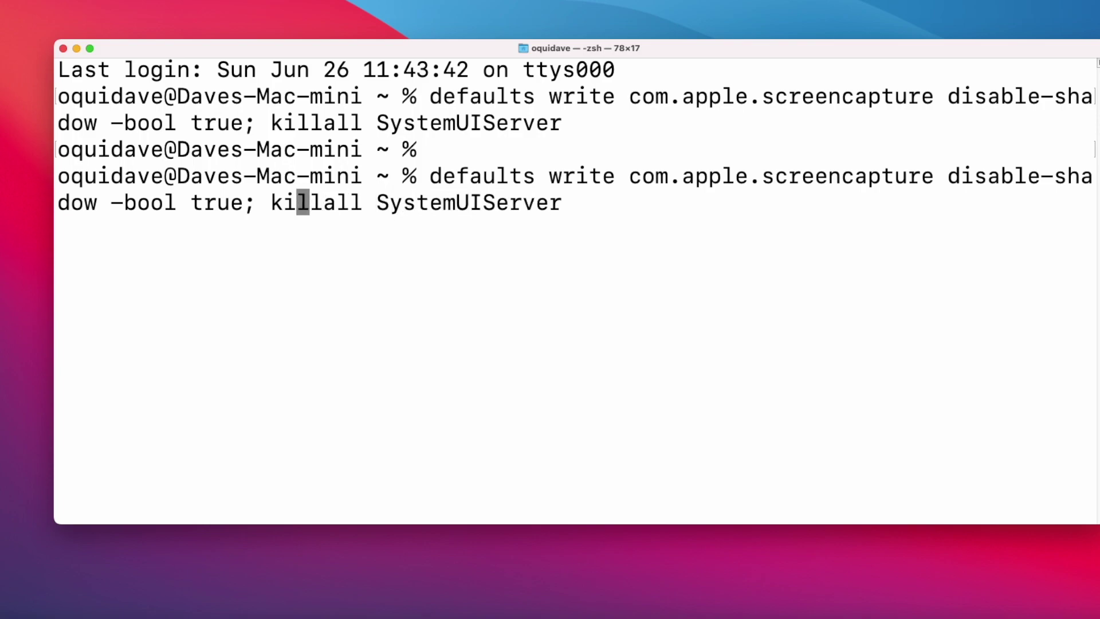
key("Left")
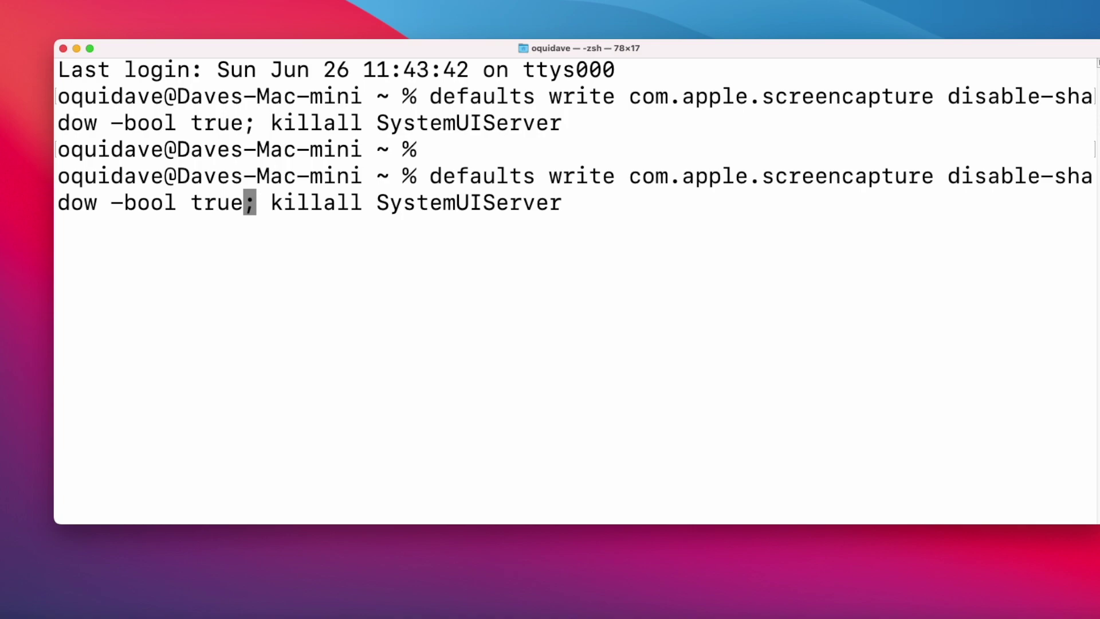
key("BackSpace")
key("BackSpace")
key("BackSpace")
key("BackSpace")
type("false")
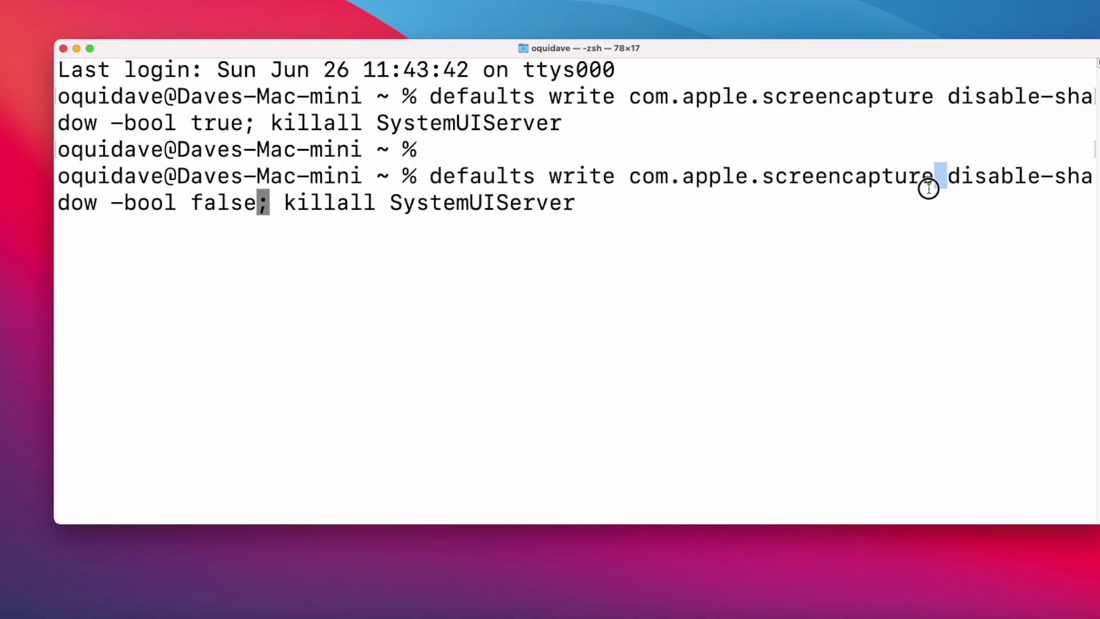
Highlight the disable-shadow -bool false part, run the command to restore screenshot shadows, and minimize Terminal
left_click_drag(946, 178, 261, 205)
left_click(272, 208)
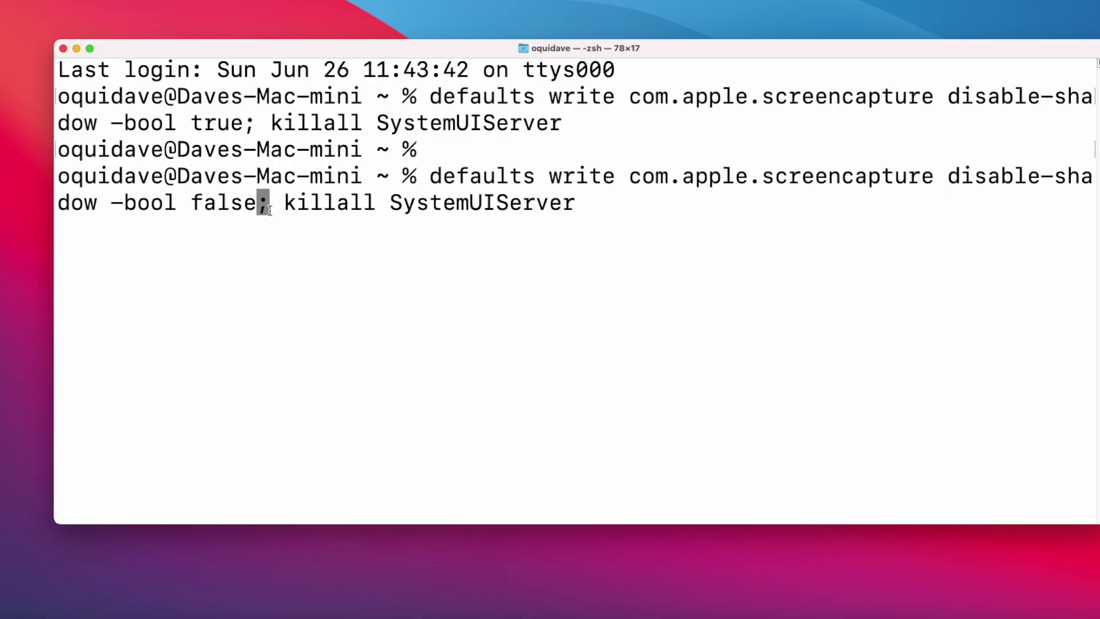
key("Return")
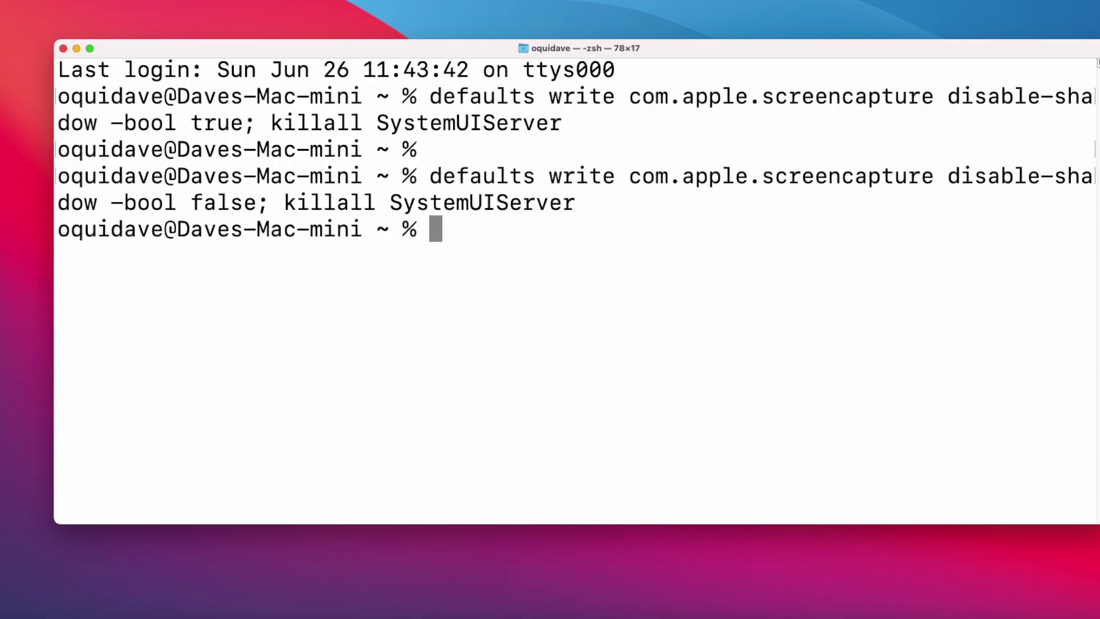
left_click(76, 49)
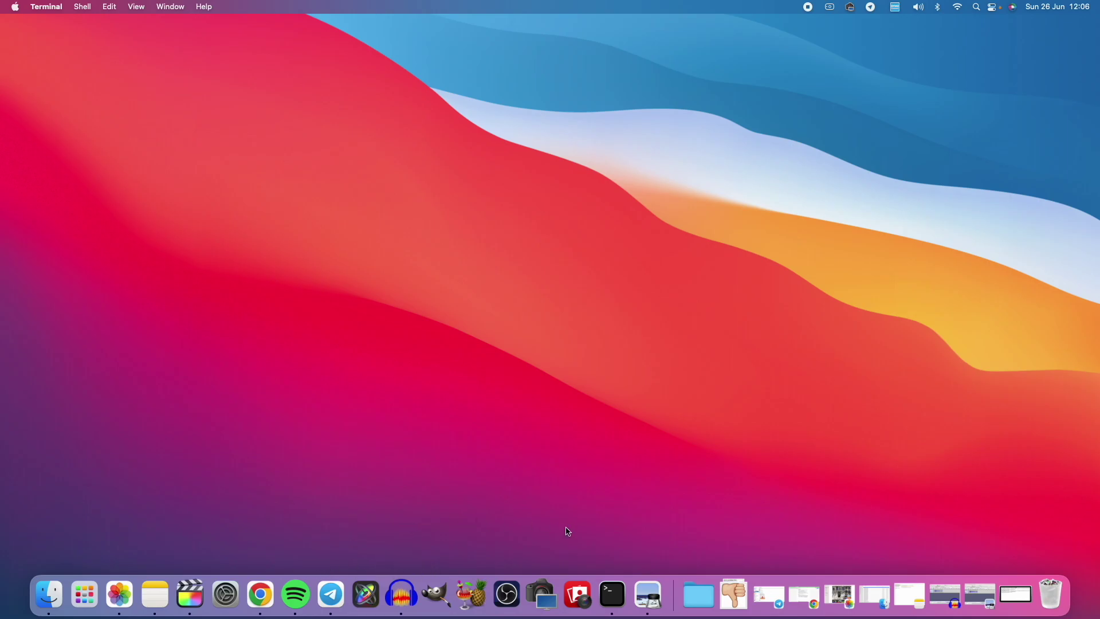
Bring Audacity back up and take a window screenshot of it with the shadow setting restored
left_click(402, 594)
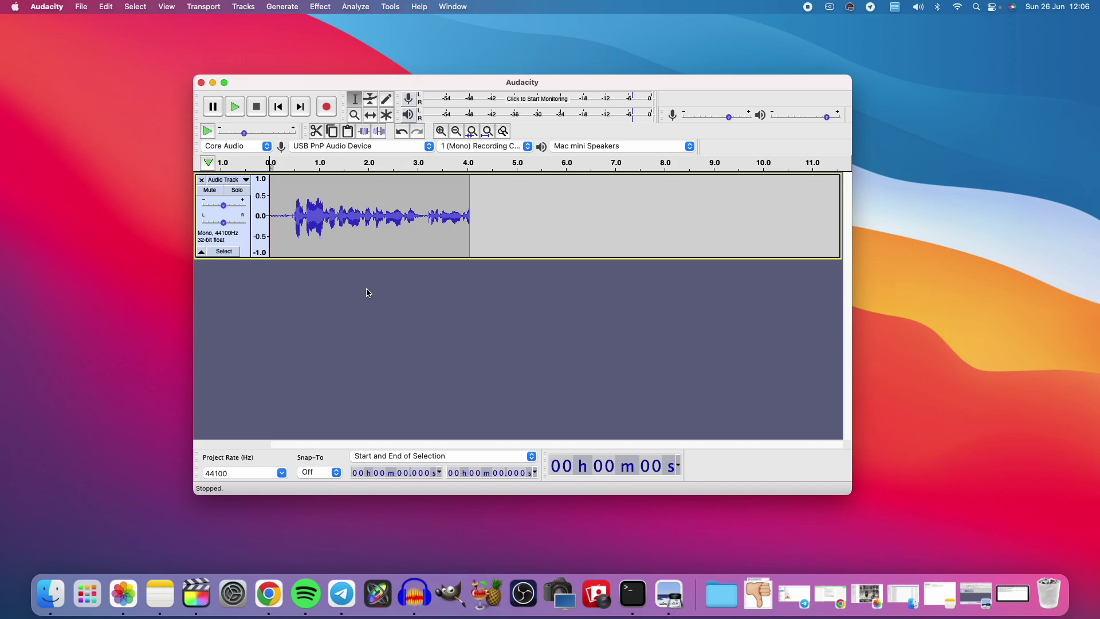
key("space")
key("super+shift+4")
key("space")
key("space")
key("Escape")
Minimize Audacity, view the 12.06.59 screenshot from the screenshots folder, and minimize it
left_click(213, 83)
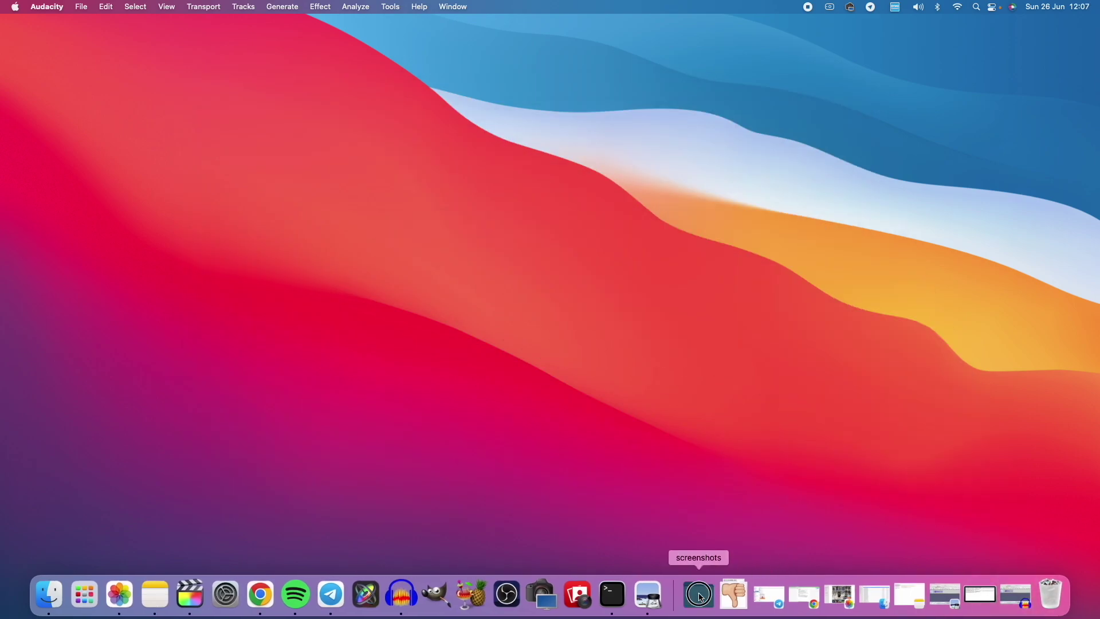
left_click(700, 596)
left_click(519, 143)
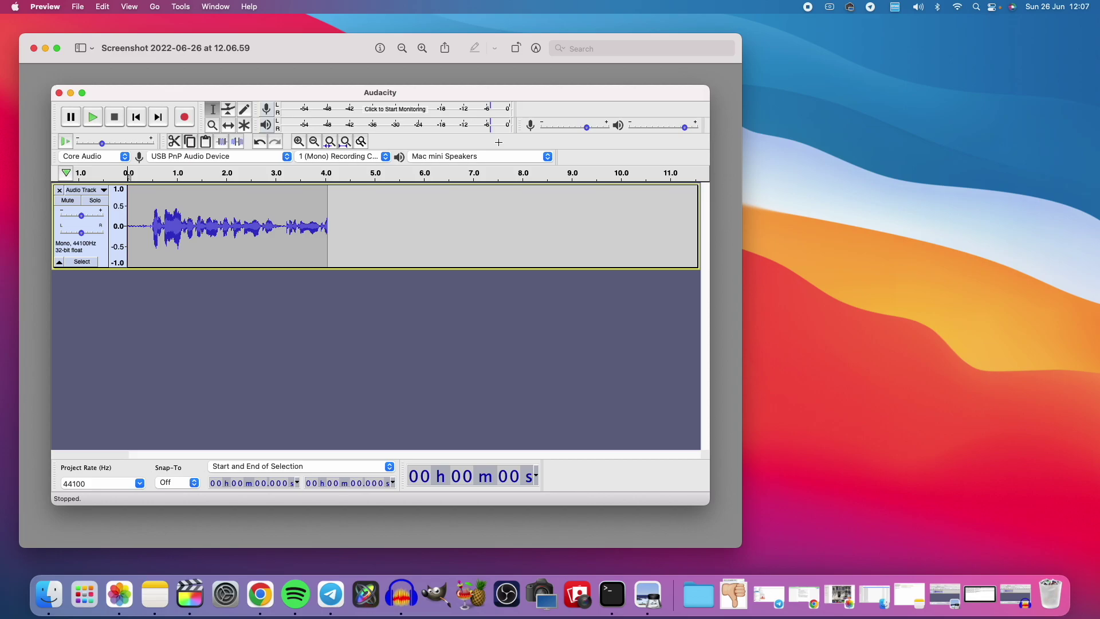
left_click(32, 48)
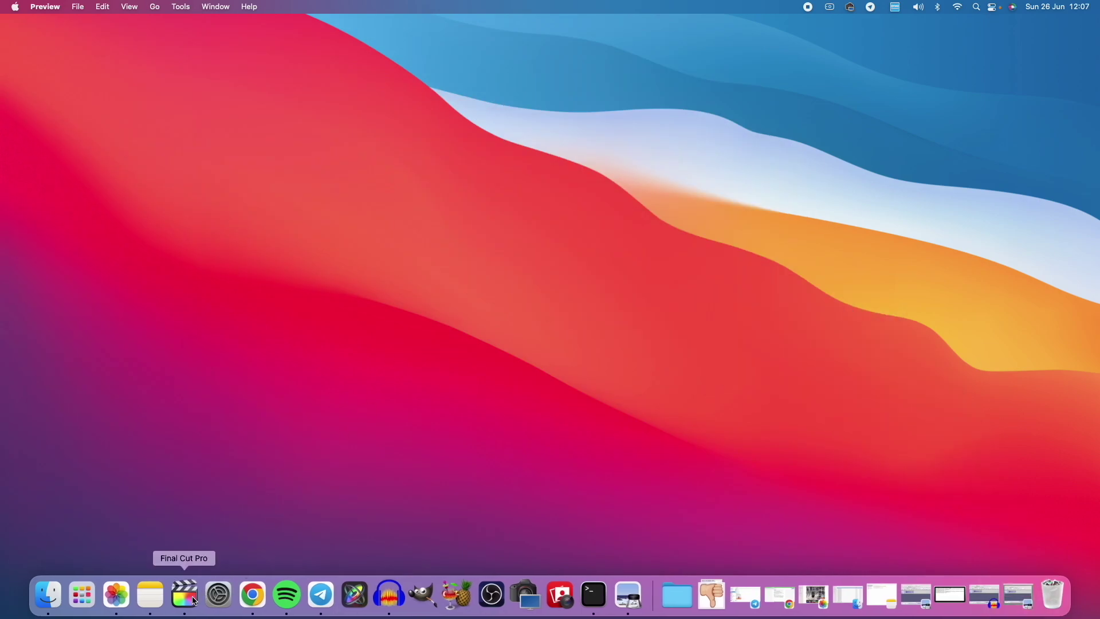
Bring Audacity back up, reposition its window slightly, and take a one-off window screenshot of it without the shadow
left_click(389, 596)
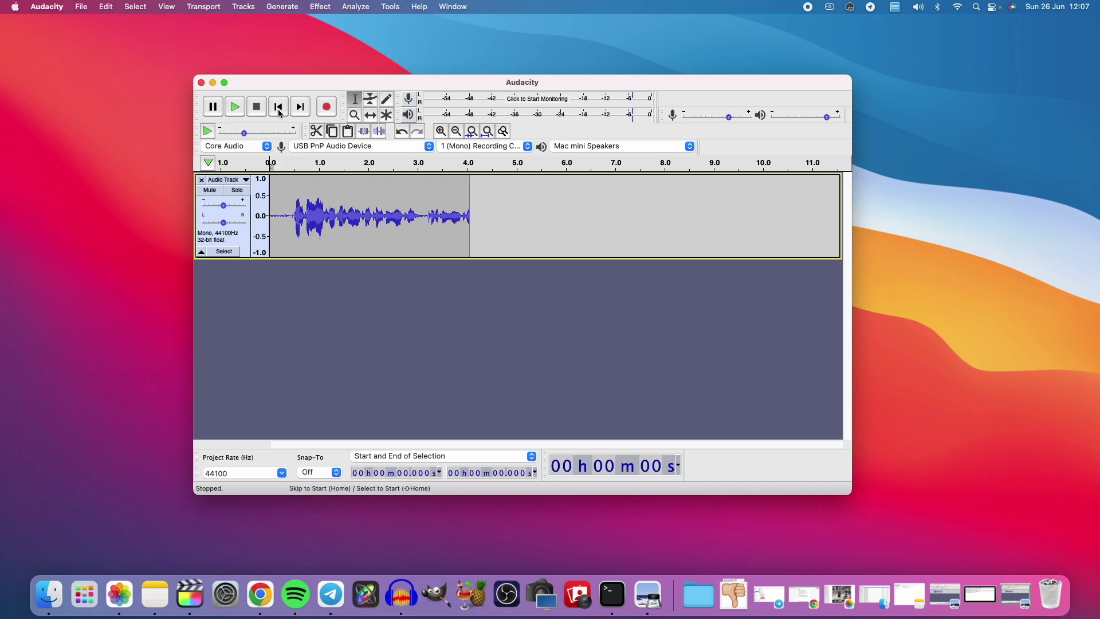
left_click_drag(338, 83, 335, 79)
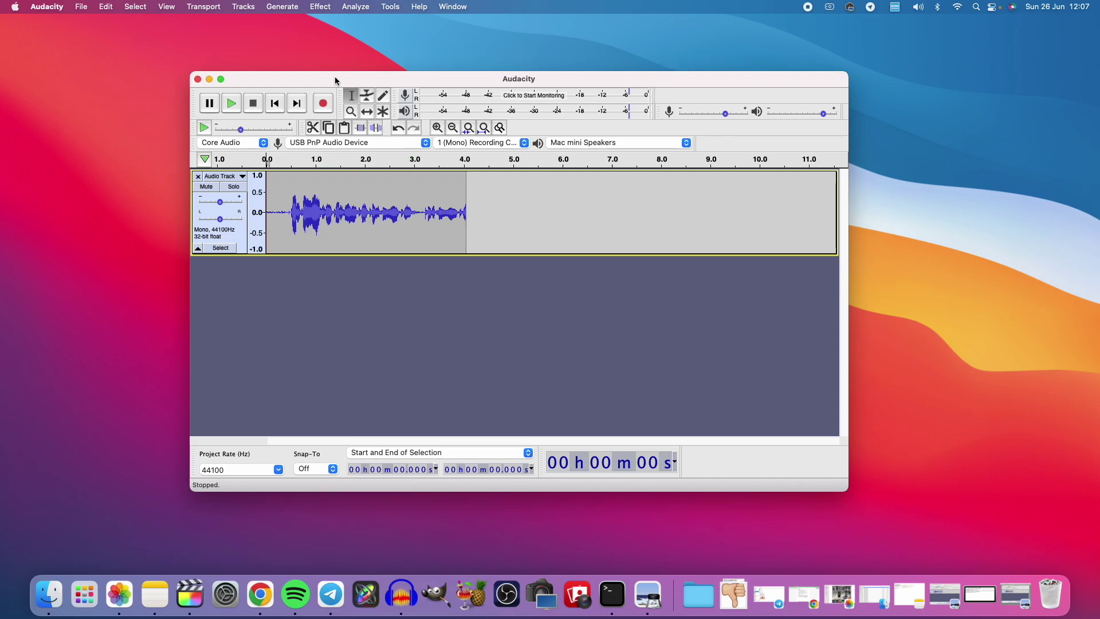
key("super+shift+4")
key("space")
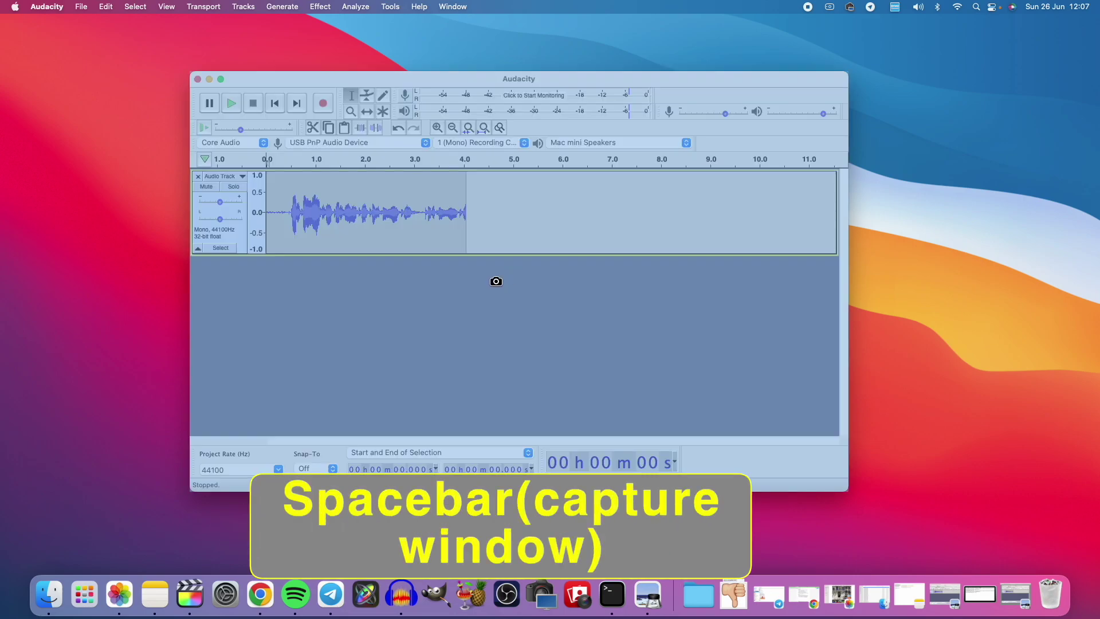
key("alt")
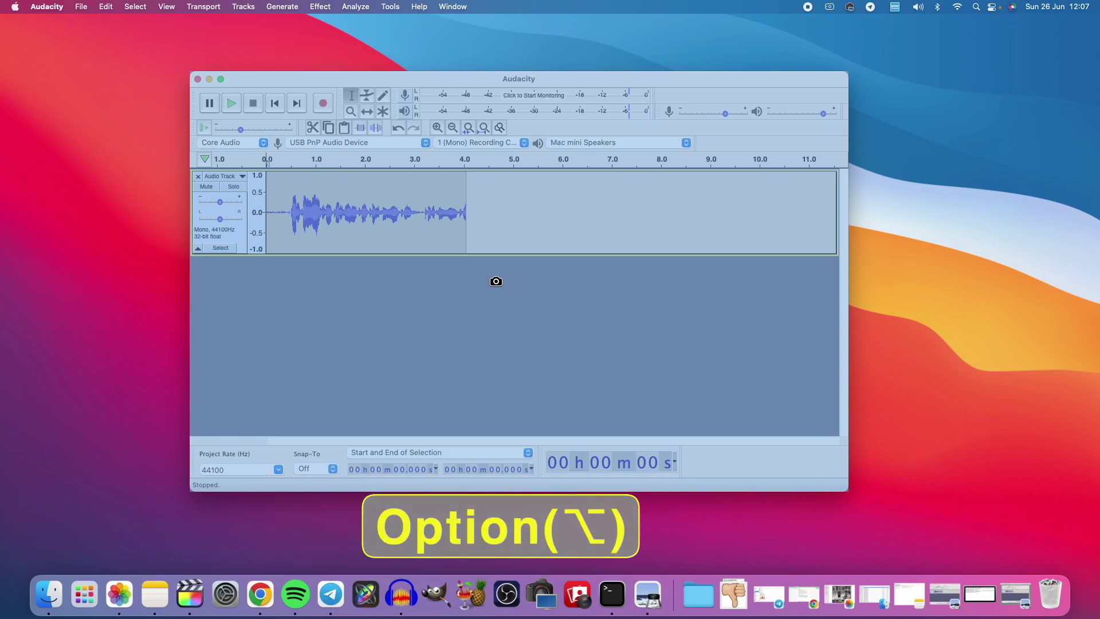
left_click(496, 281, "alt")
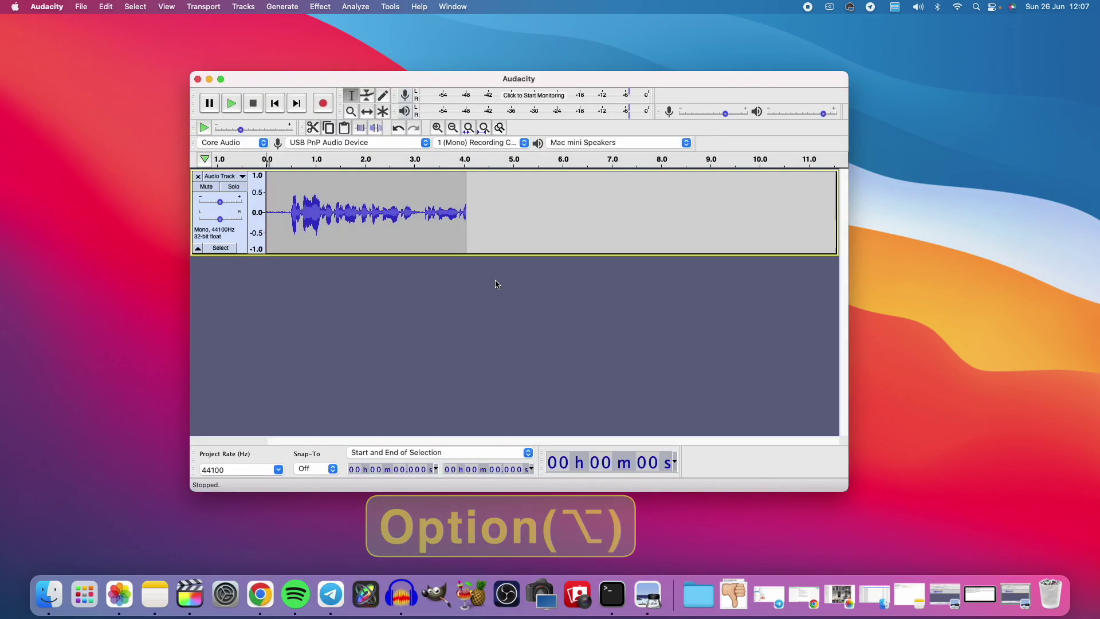
Minimize Audacity and open the 12.07.28 screenshot from the screenshots folder
left_click(210, 80)
left_click(678, 596)
left_click(493, 151)
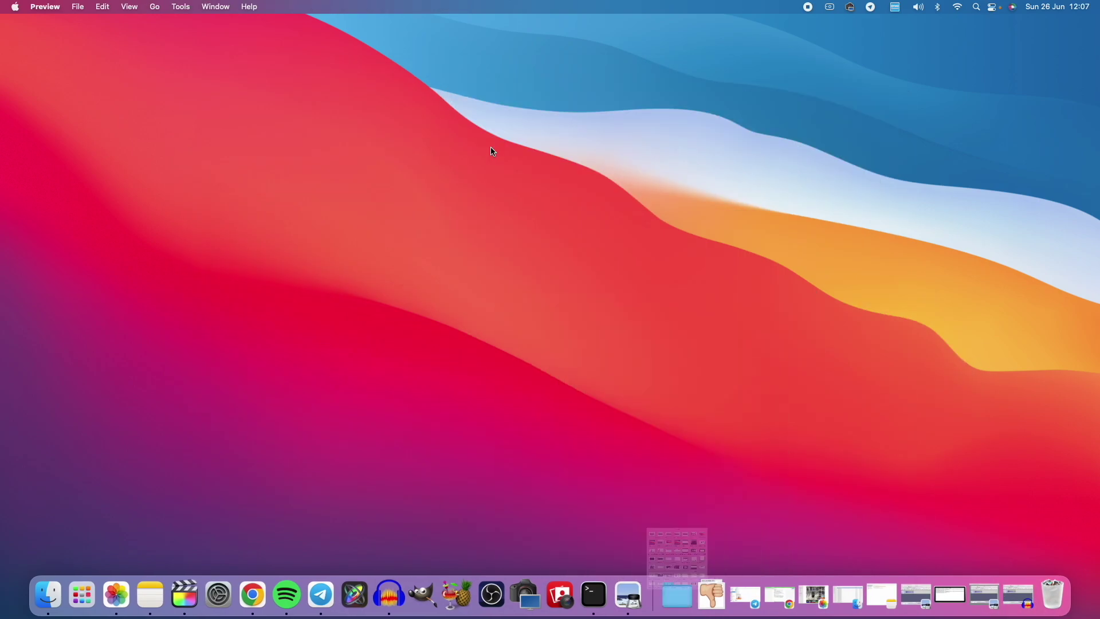
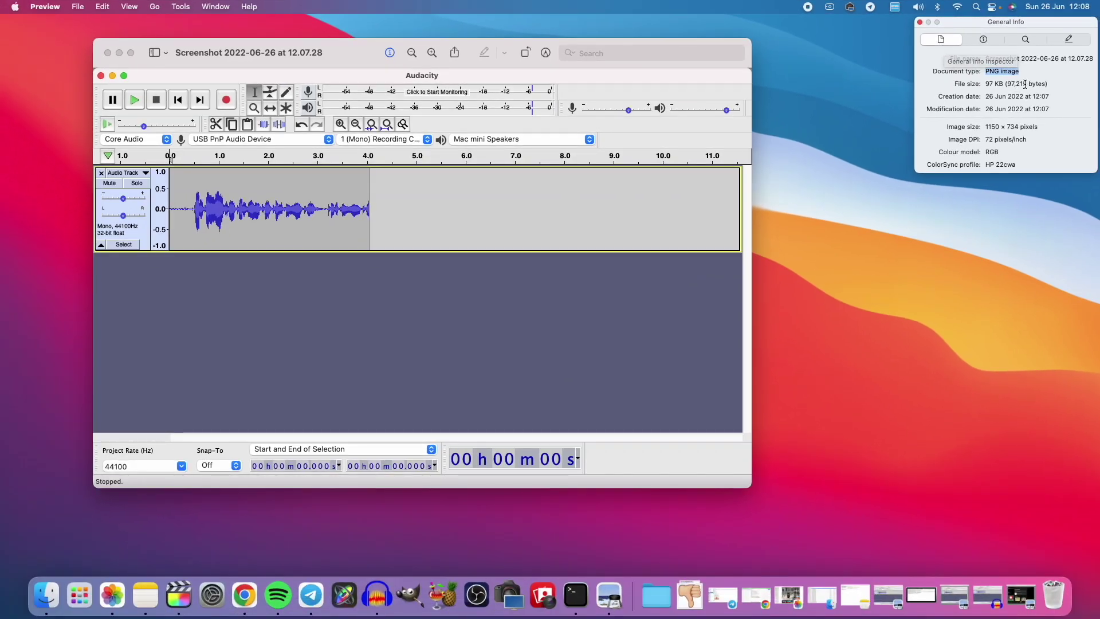
Examine the 12.07.28 screenshot's file size and document type, close the info window, and minimize the image
left_click_drag(1046, 83, 975, 87)
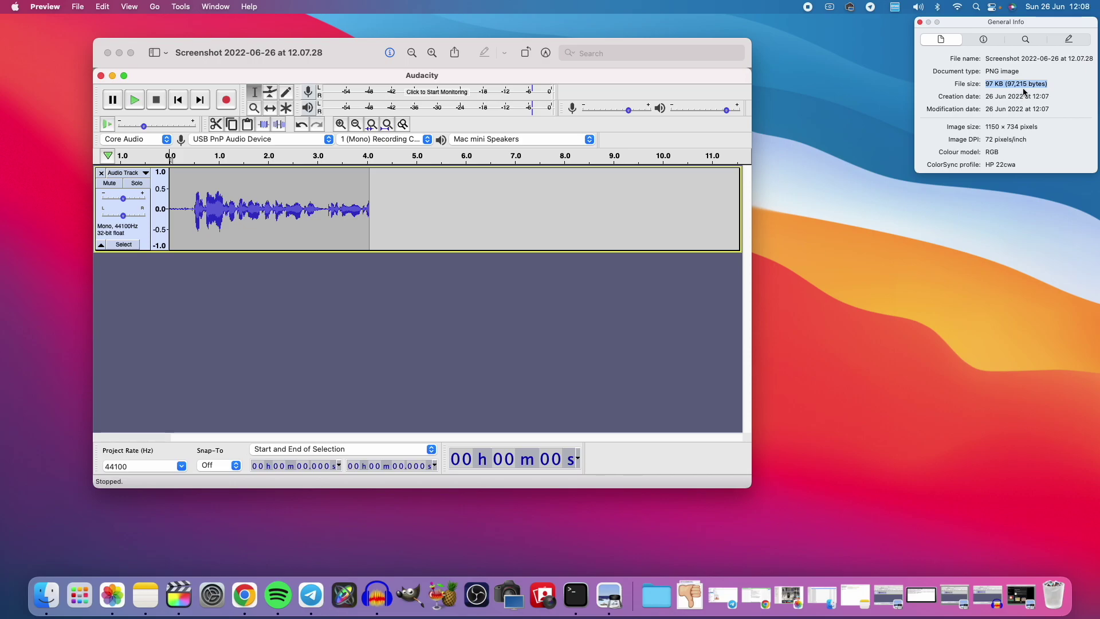
left_click_drag(980, 24, 917, 34)
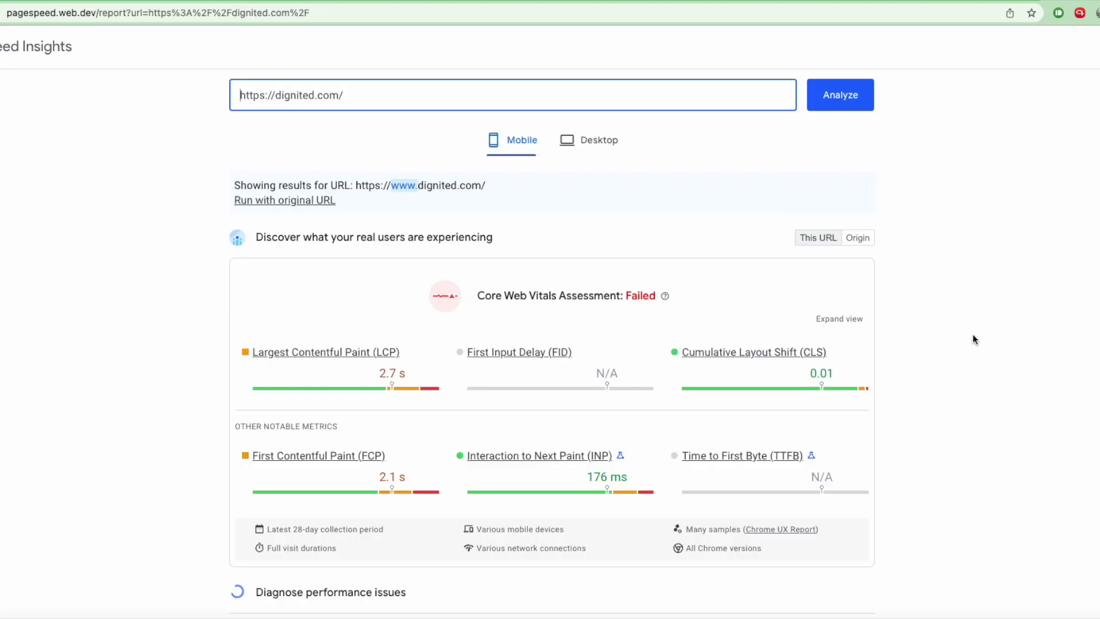
scroll(974, 339, "down", 5)
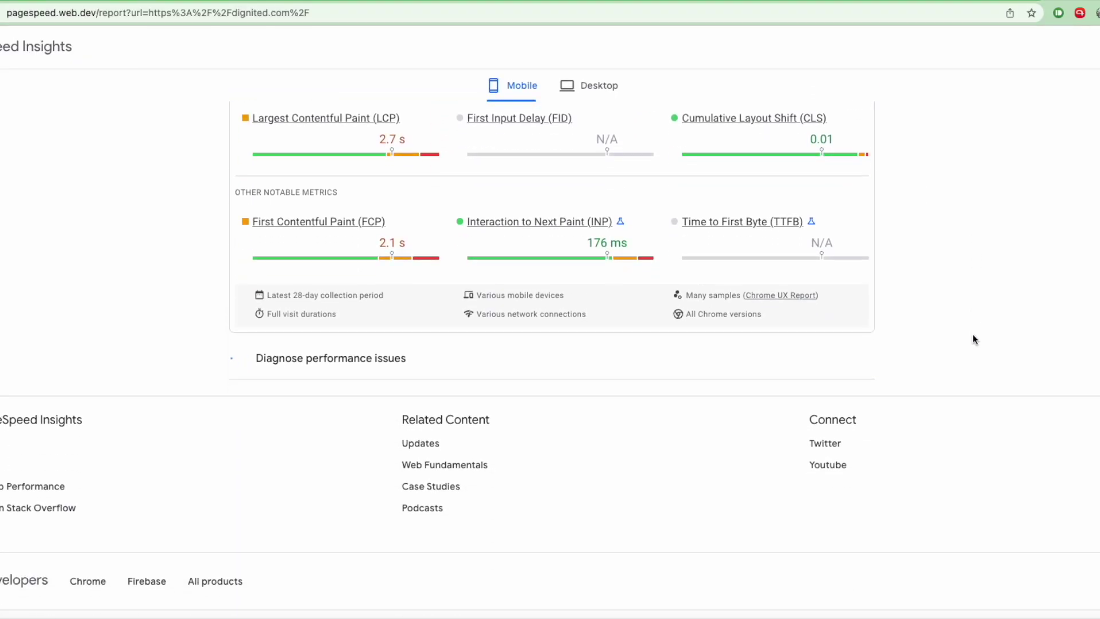
scroll(972, 338, "up", 5)
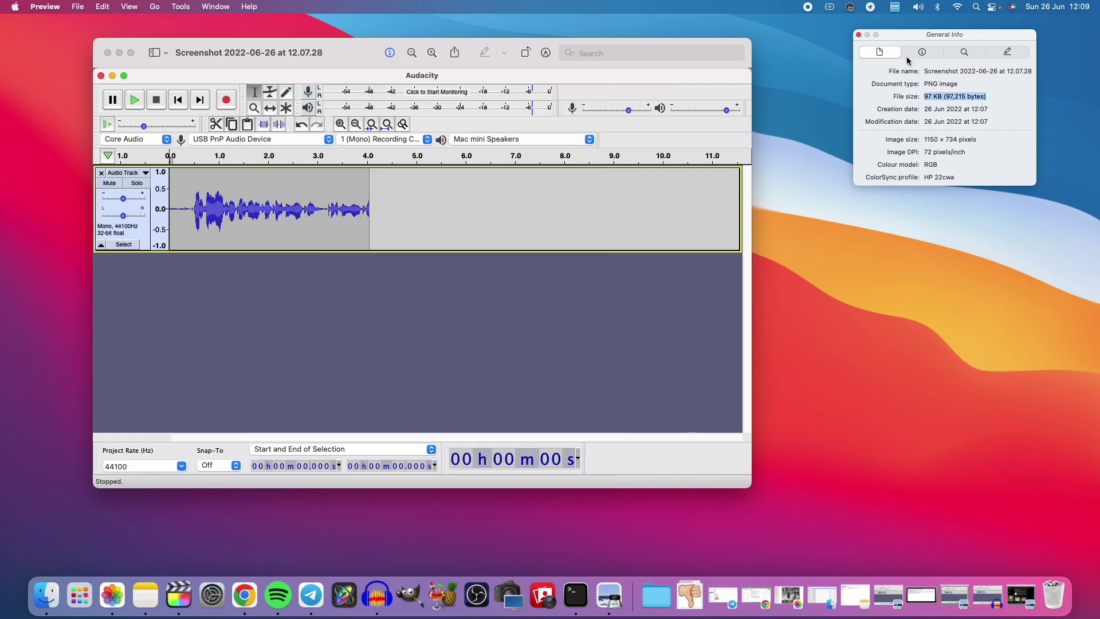
left_click_drag(967, 84, 921, 82)
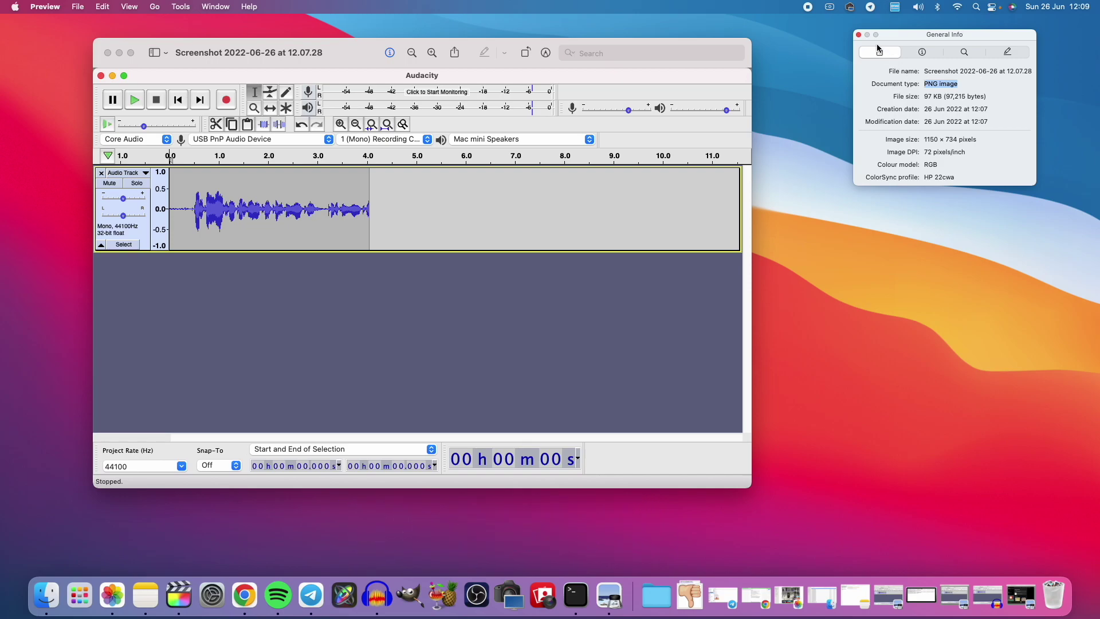
left_click(859, 35)
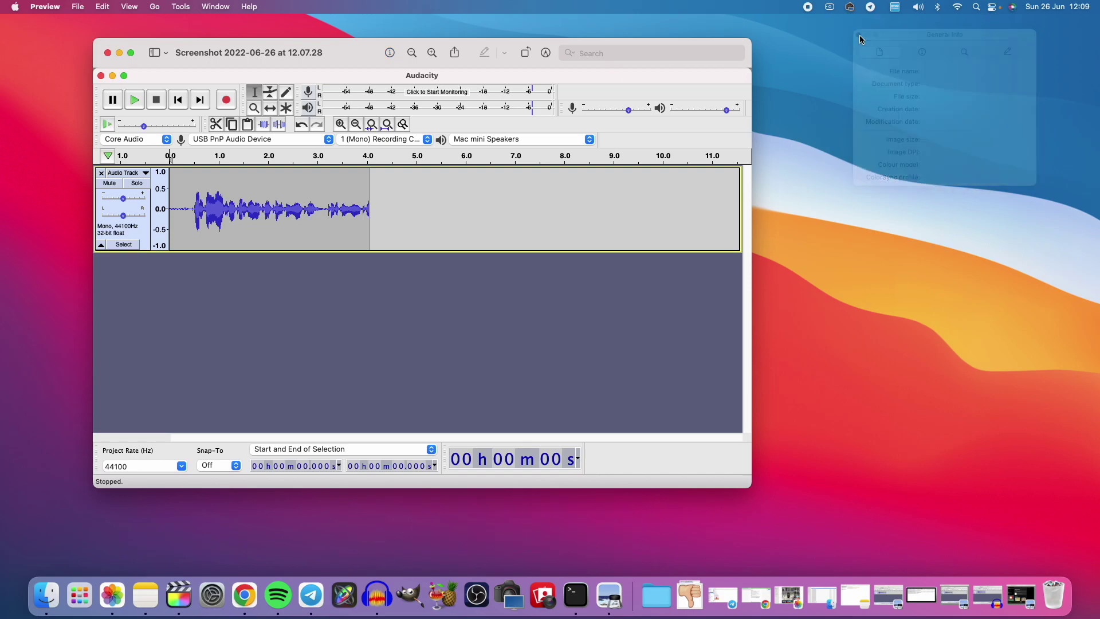
left_click(119, 52)
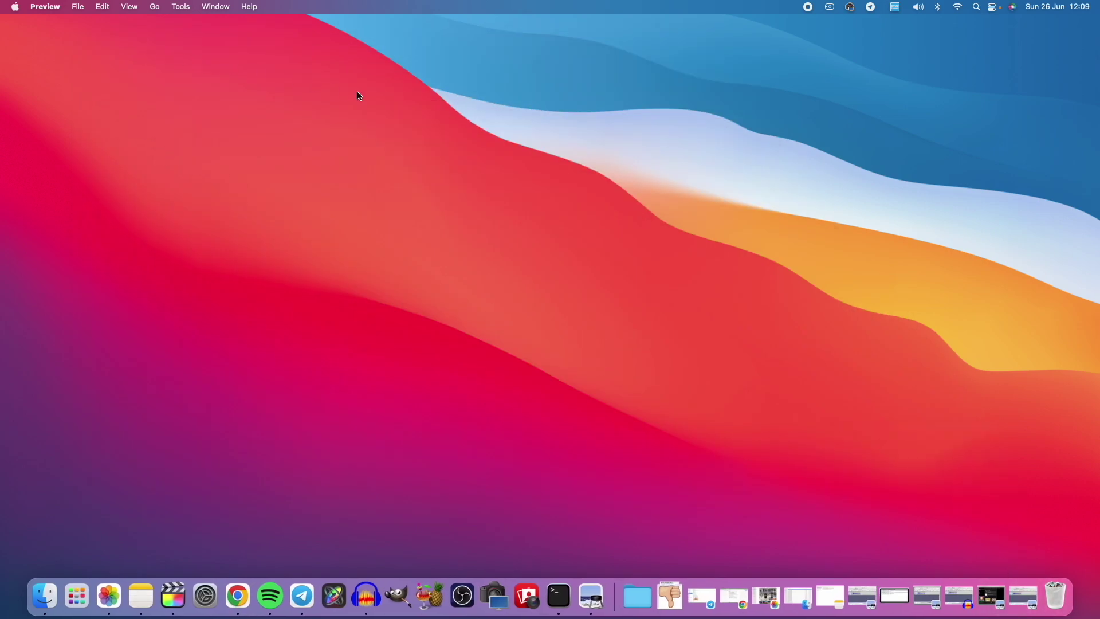
Switch to Terminal and clear its contents with the clear command
left_click(558, 596)
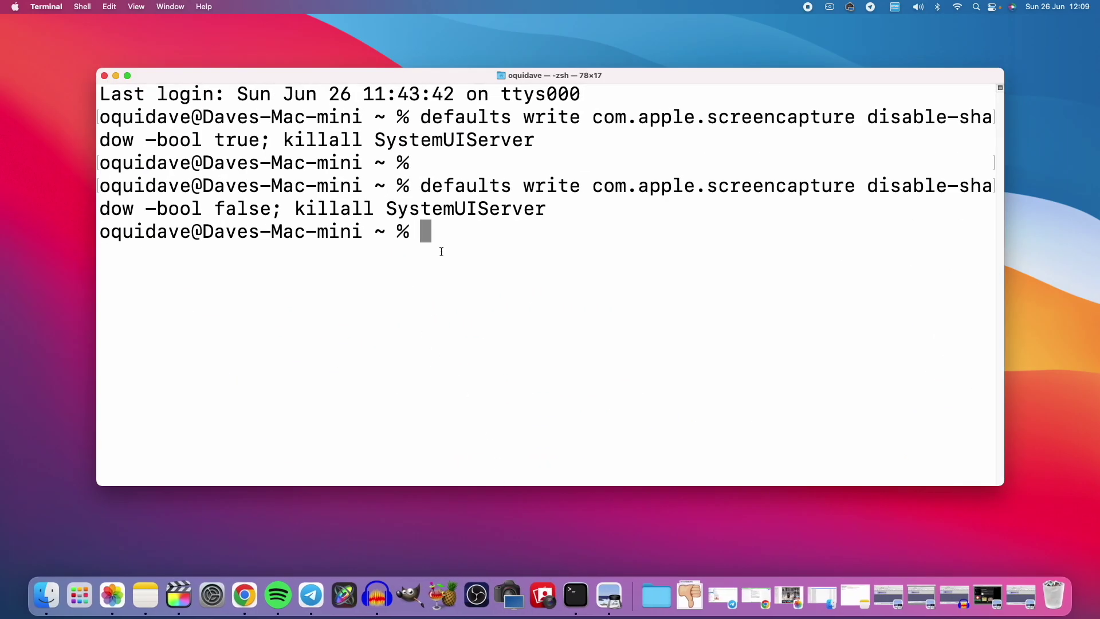
type("clear")
key("Return")
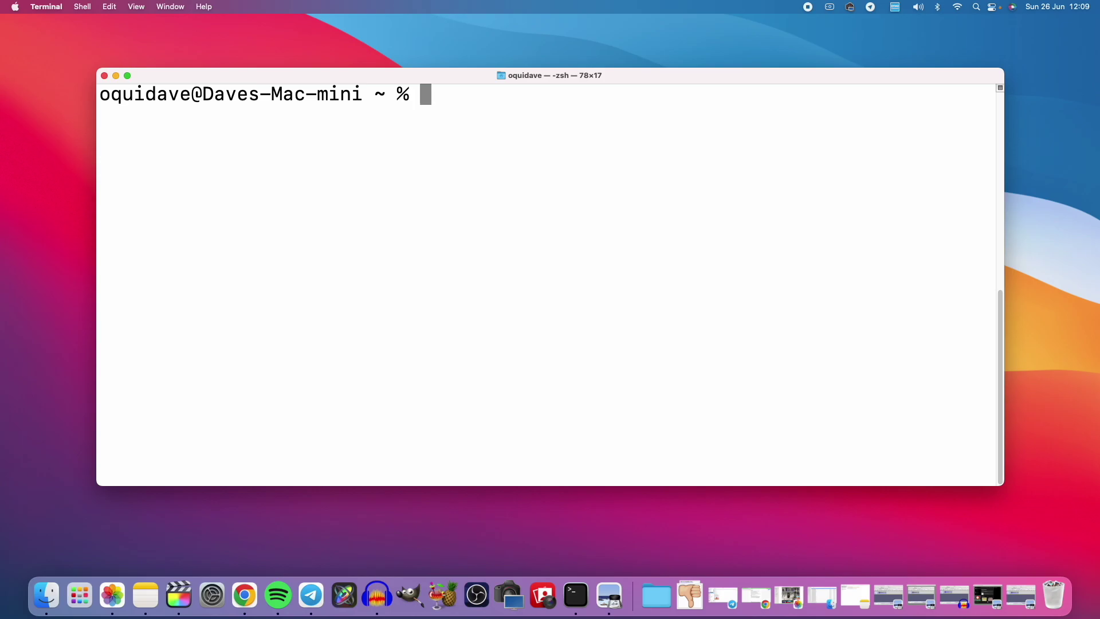
Copy the JPG command "defaults write com.apple.screencapture type jpg; killall SystemUIServer" from Notes and paste it into Terminal
left_click(140, 595)
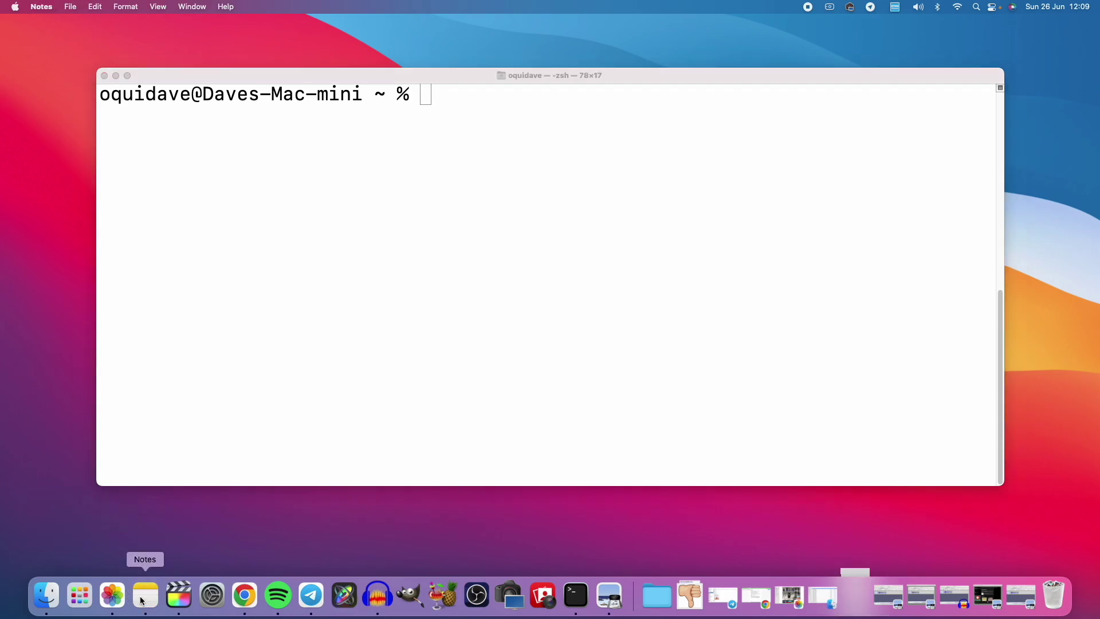
left_click_drag(761, 235, 542, 189)
key("super+c")
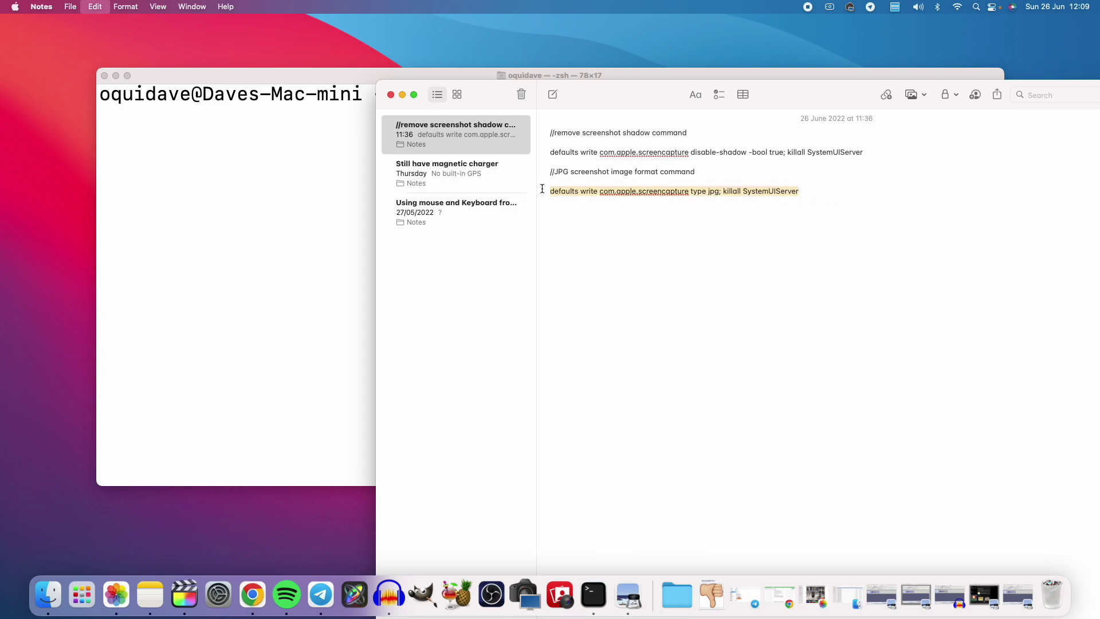
left_click(304, 220)
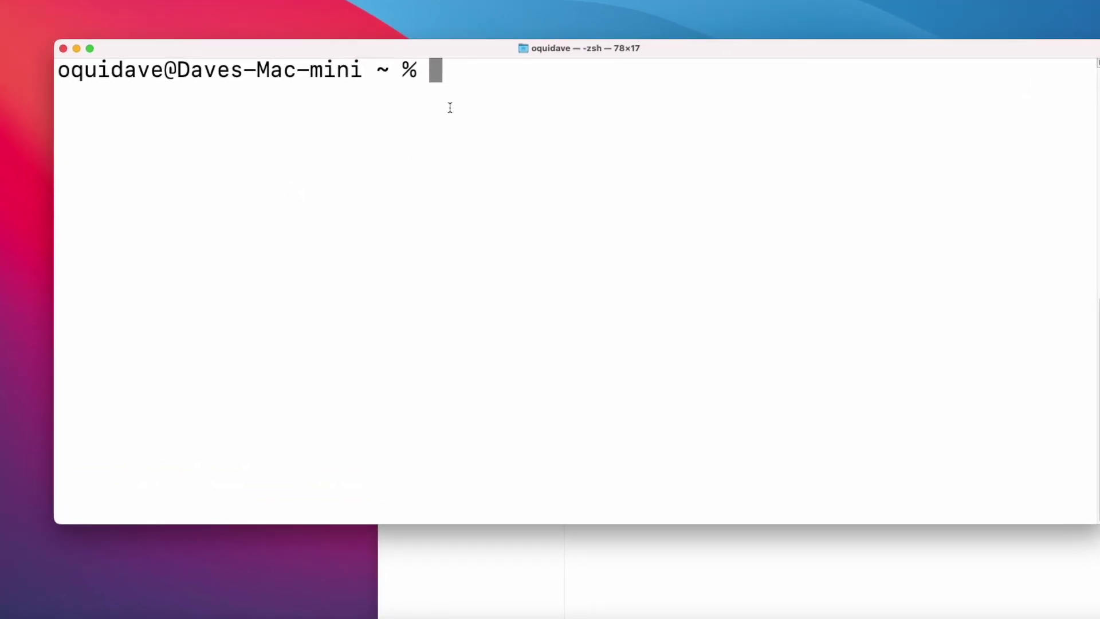
key("super+v")
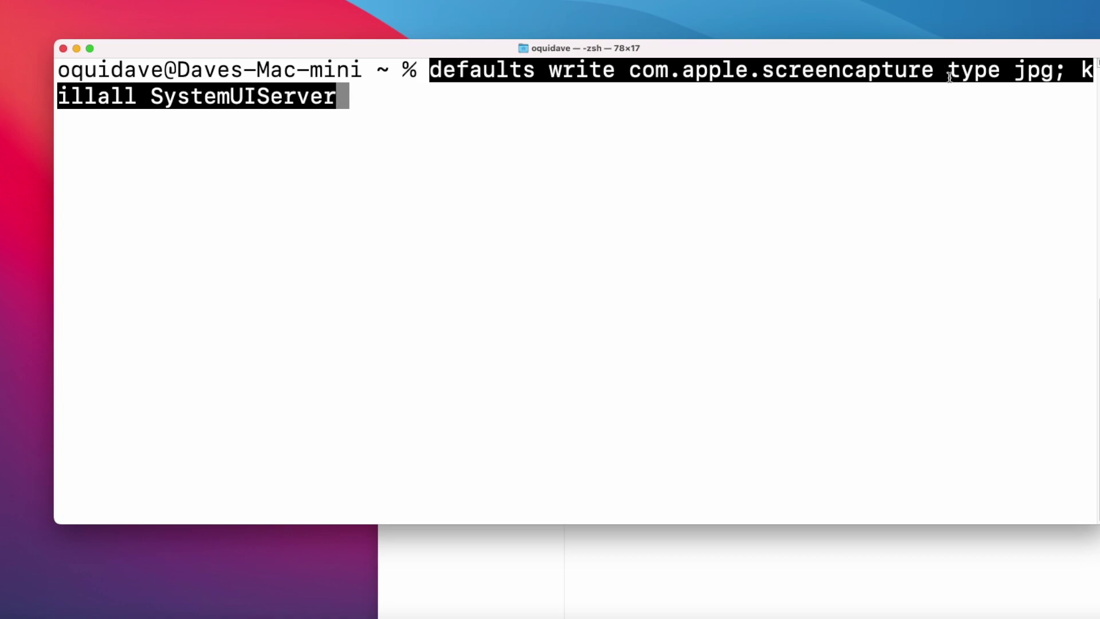
Highlight the type jpg part, run the command to save screenshots as JPG, and minimize Terminal and Notes
left_click_drag(946, 72, 1066, 77)
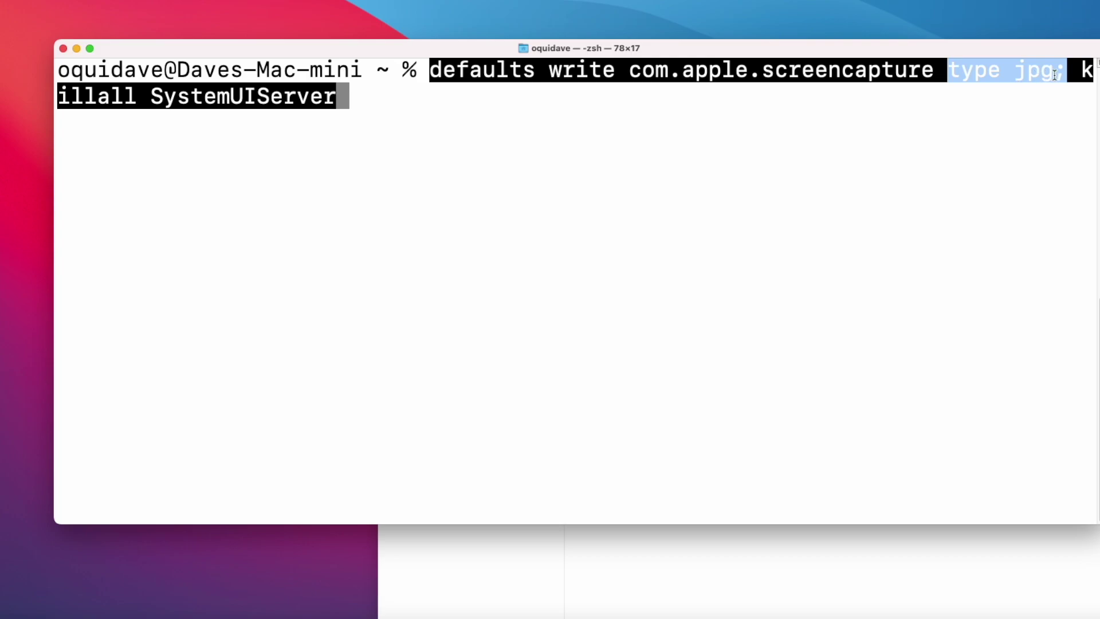
left_click(506, 120)
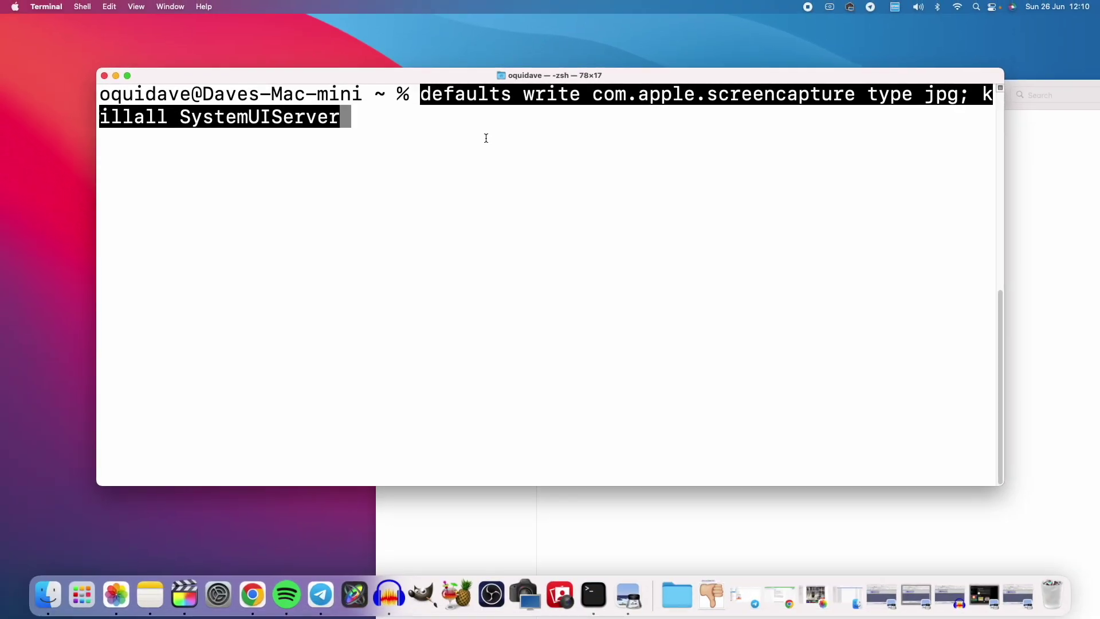
key("Return")
left_click(115, 75)
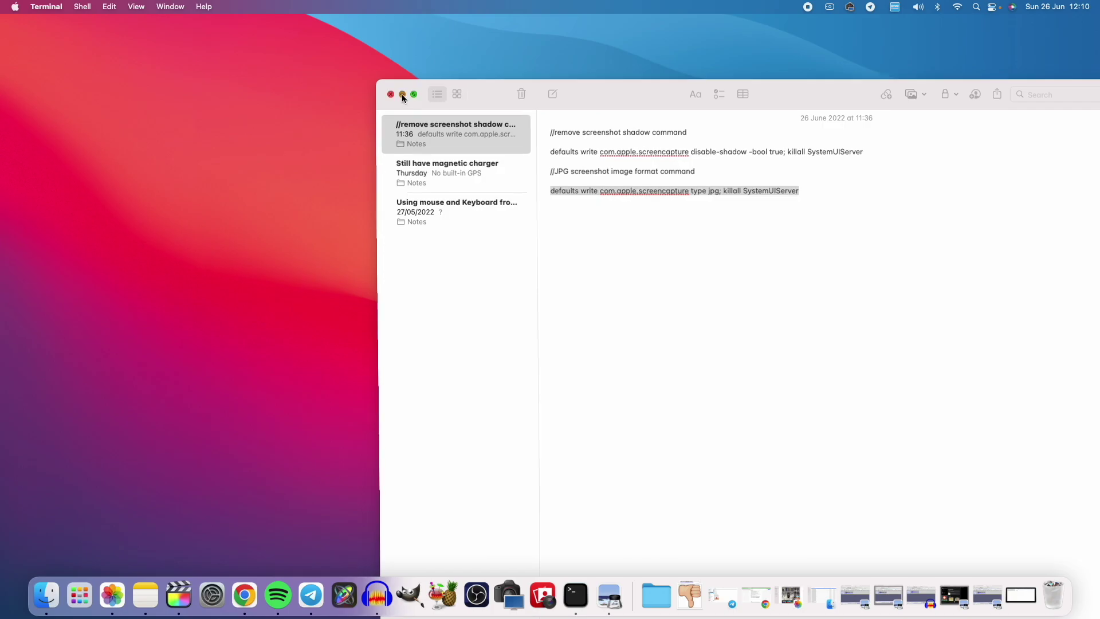
left_click(402, 95)
Bring Audacity back up and take a window screenshot of it in the JPG format
left_click(366, 583)
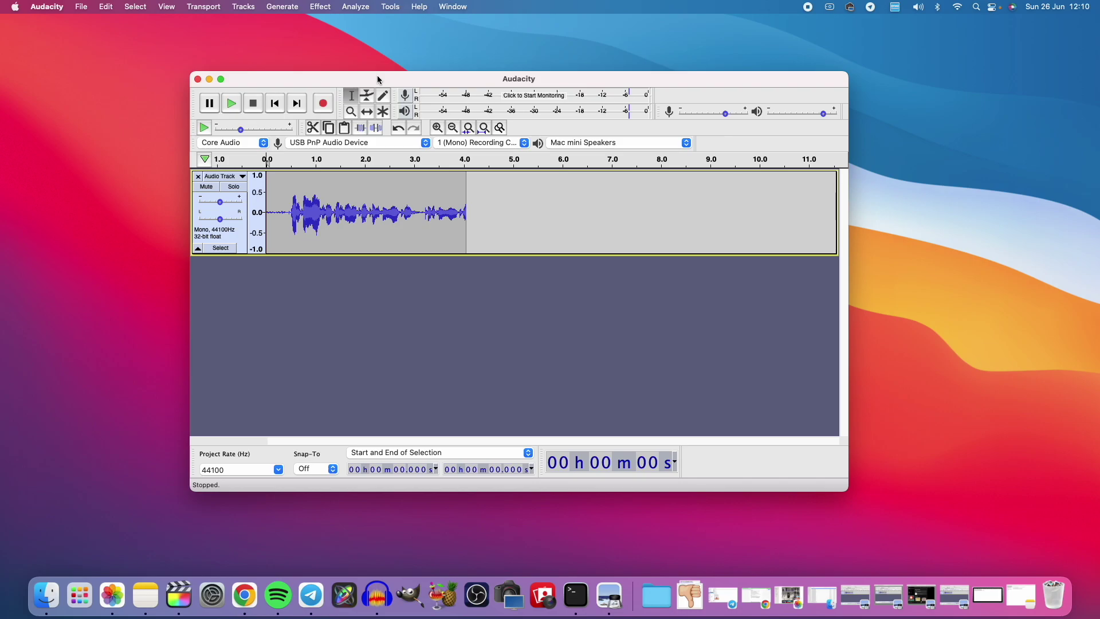
key("super+shift+4")
key("space")
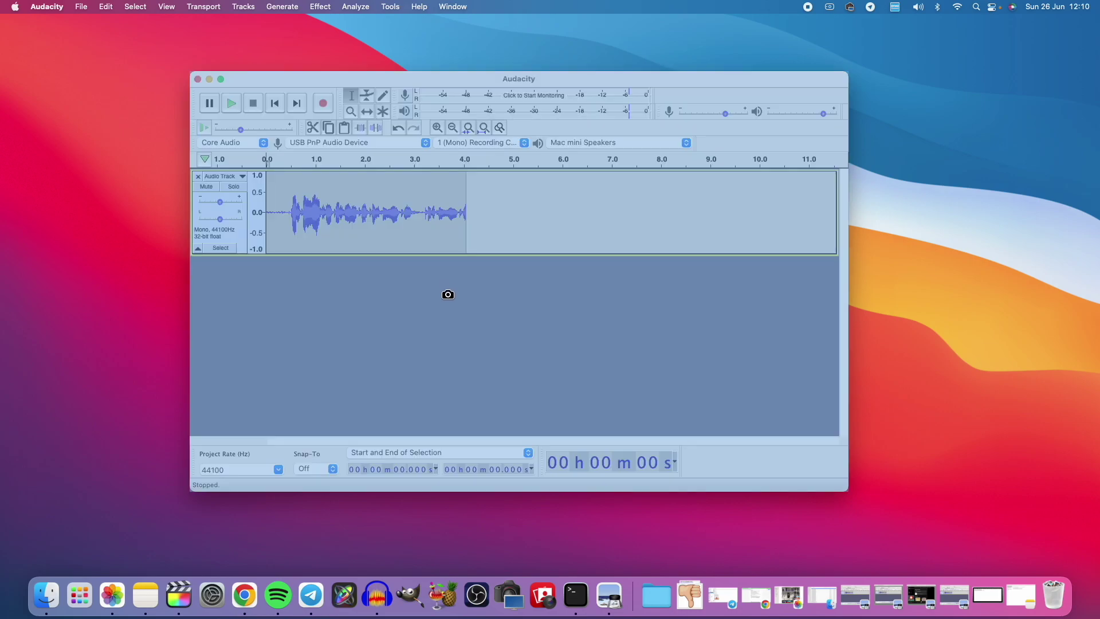
left_click(448, 294)
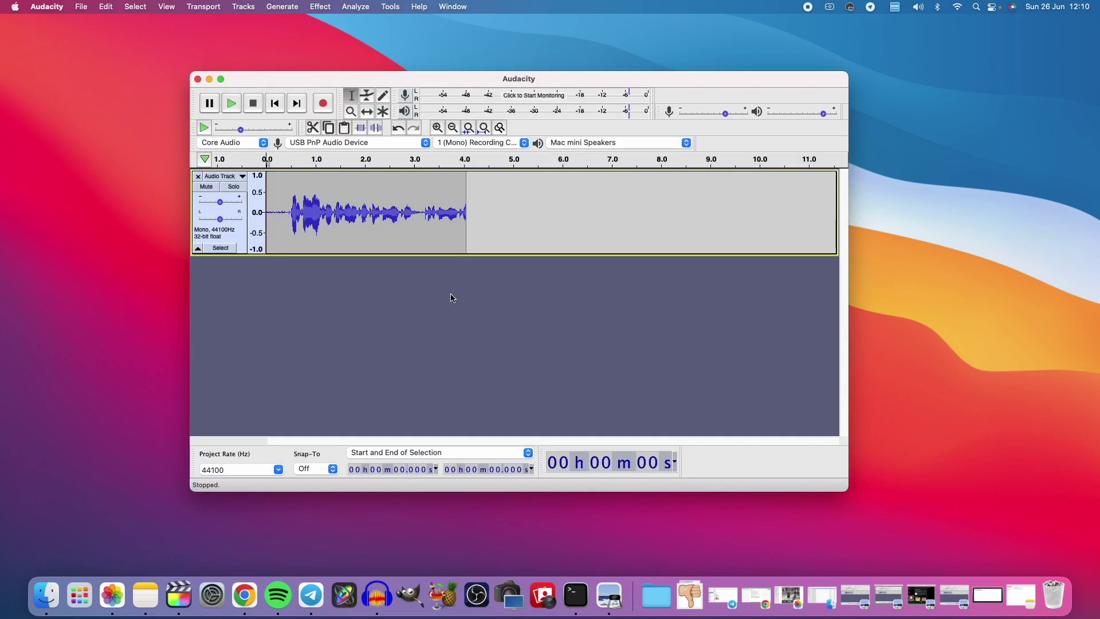
Minimize Audacity and open the 12.10.57 screenshot from the screenshots folder
left_click(656, 596)
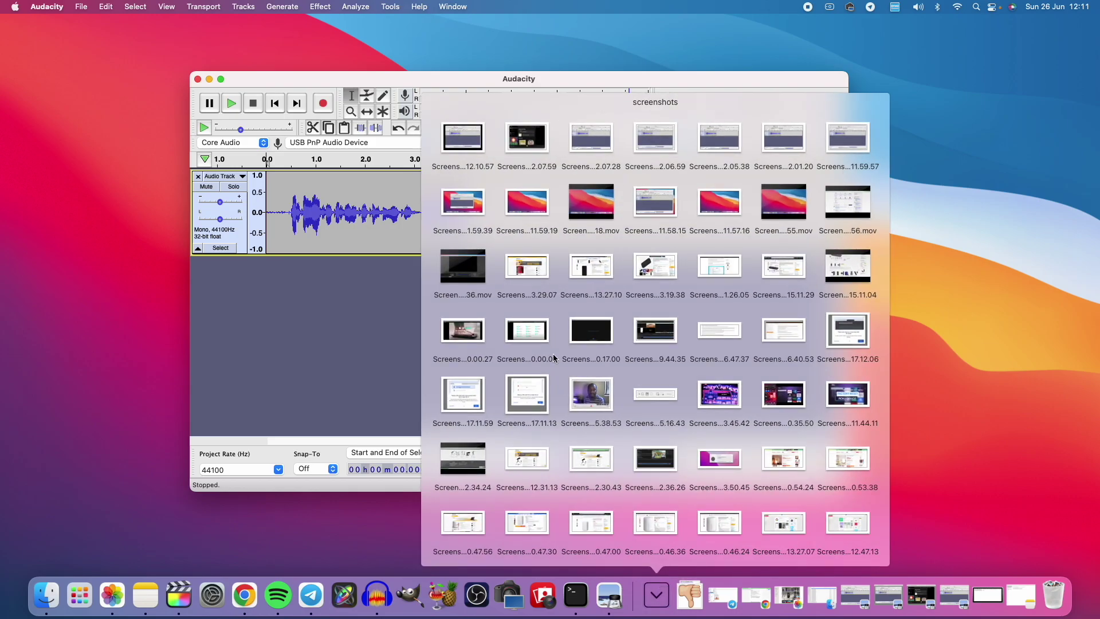
left_click(210, 79)
left_click(638, 596)
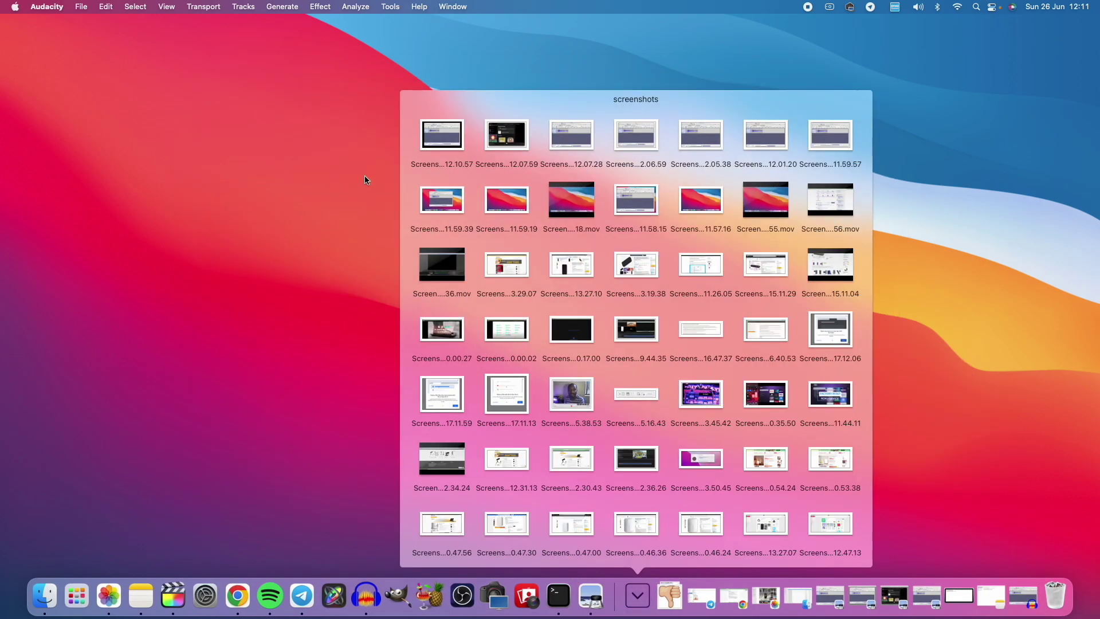
left_click(450, 143)
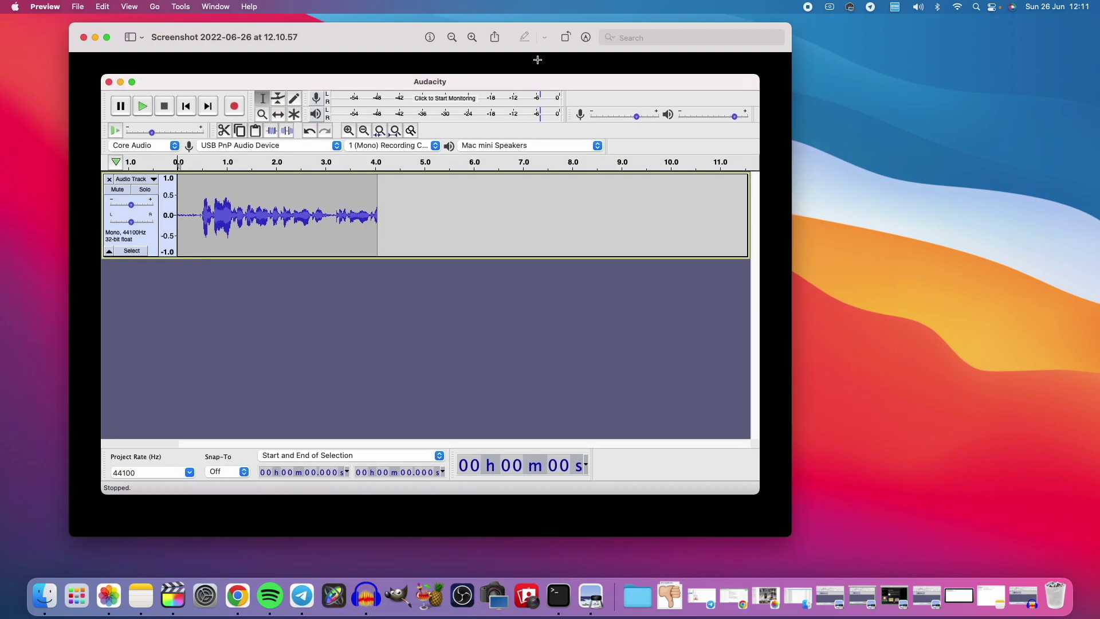
Check the 12.10.57 screenshot's document type in its general info, and close the image
left_click(430, 37)
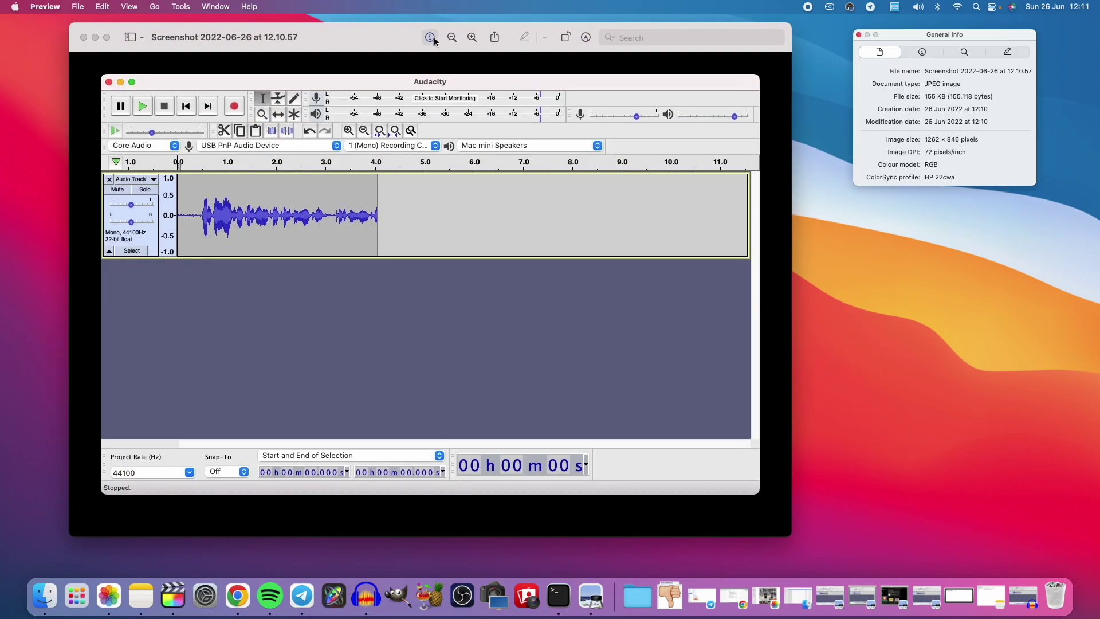
left_click(914, 80)
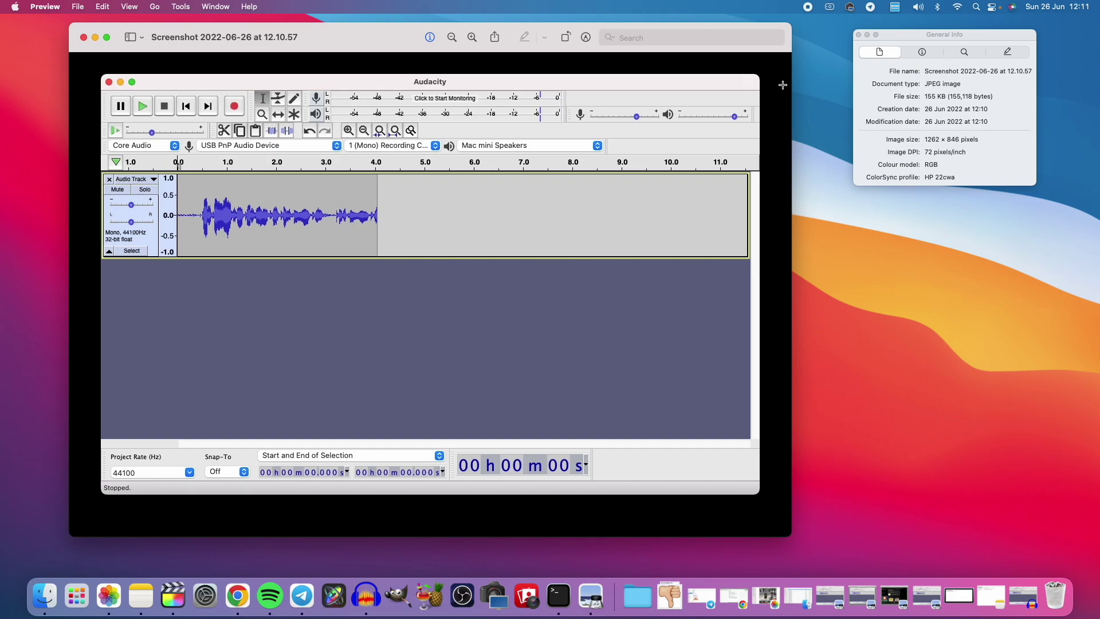
key("super+w")
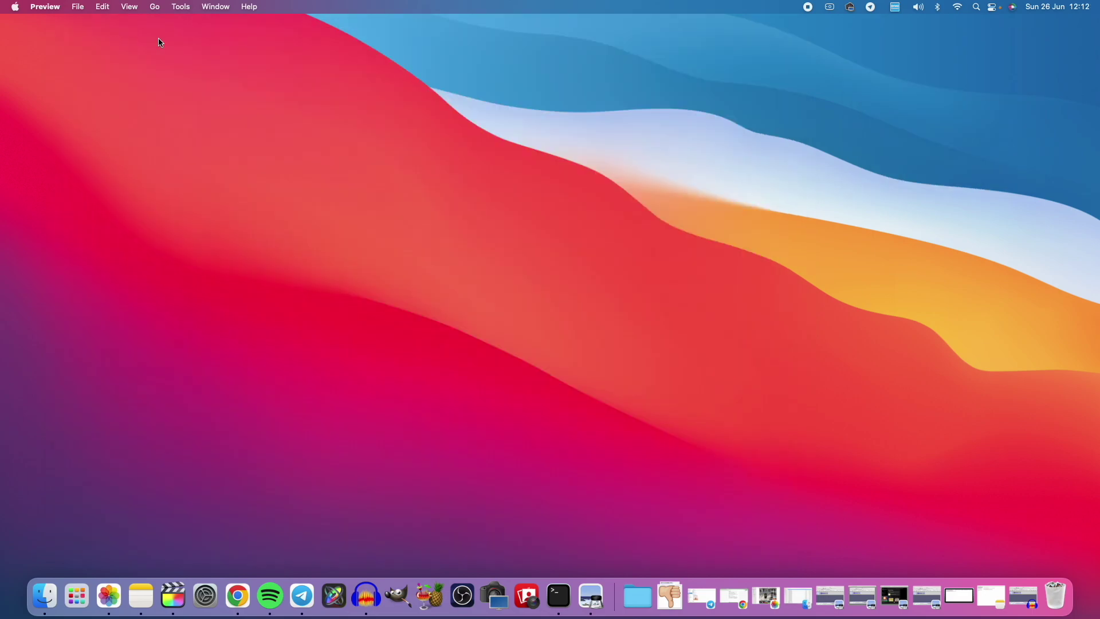
Run defaults write com.apple.screencapture type png; killall SystemUIServer in Terminal by editing the previous command, and minimize Terminal
left_click(561, 600)
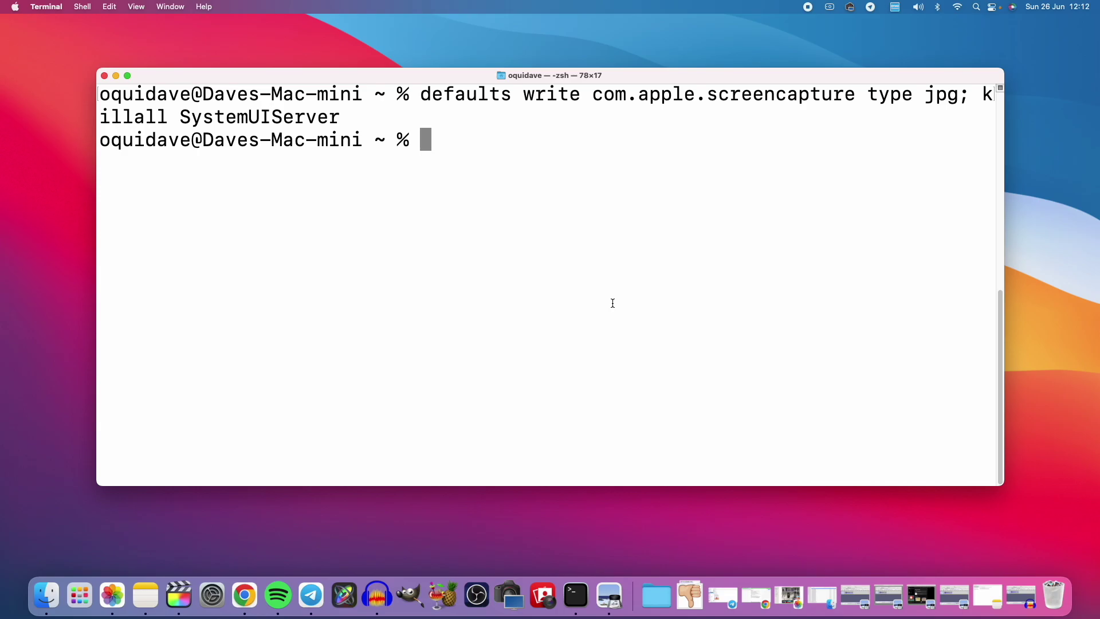
key("Up")
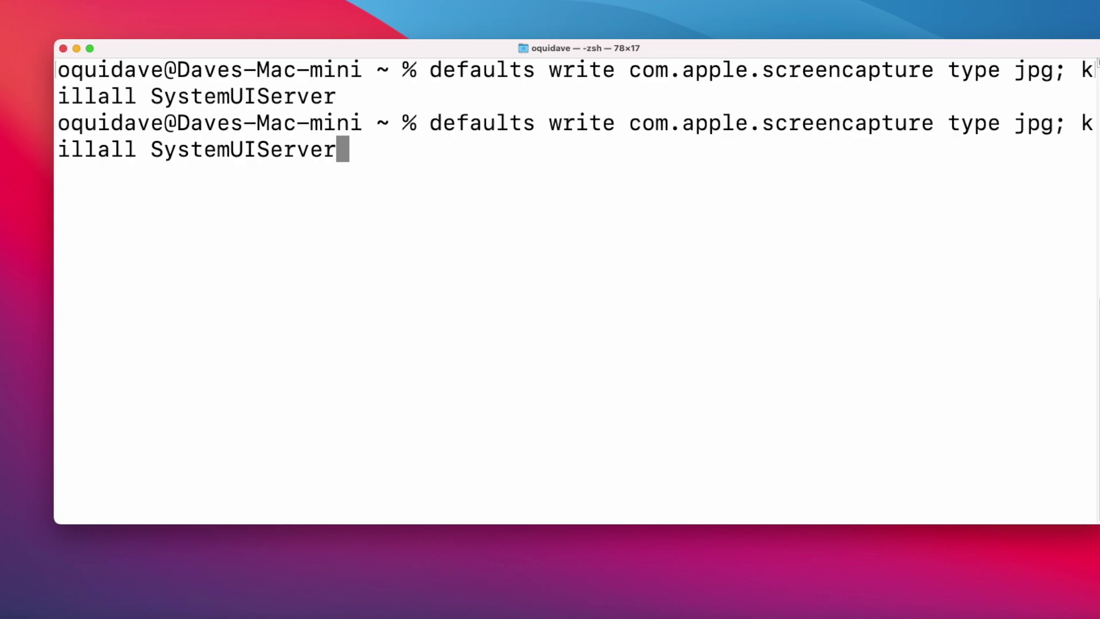
key("Left")
key("Left")
key("Left")
key("Left")
key("Left")
key("Left")
key("Left")
key("Left")
key("Left")
key("Left")
key("Left")
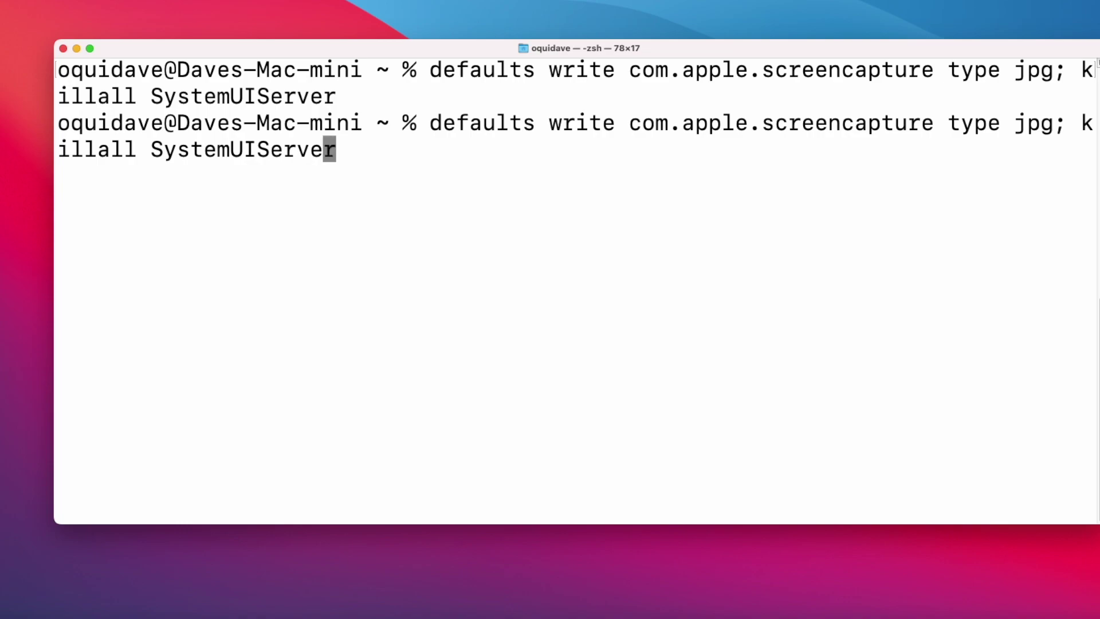
key("Left")
key("Left")
key("Left")
key("Left")
key("Left")
key("Left")
key("Left")
key("Left")
key("Left")
key("Left")
key("Left")
key("Left")
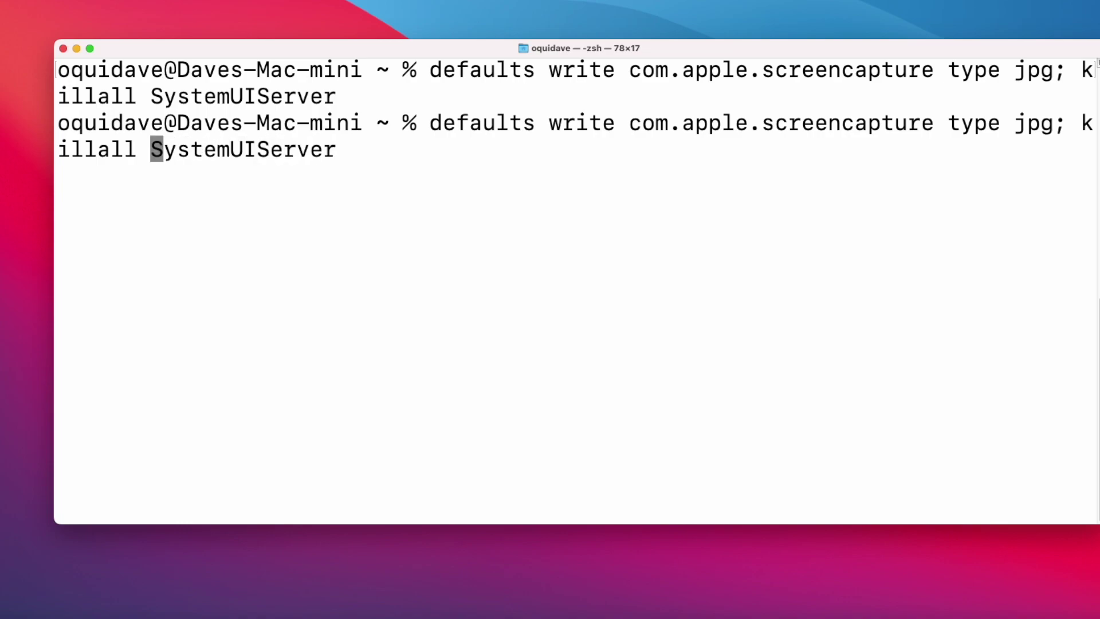
key("Left")
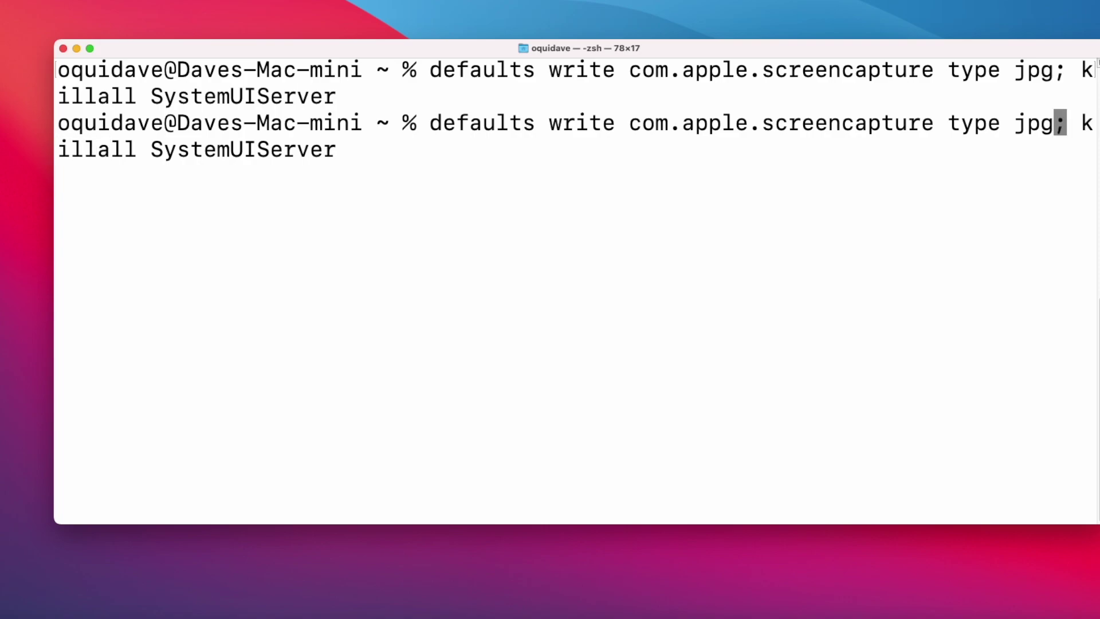
key("BackSpace")
key("BackSpace")
key("BackSpace")
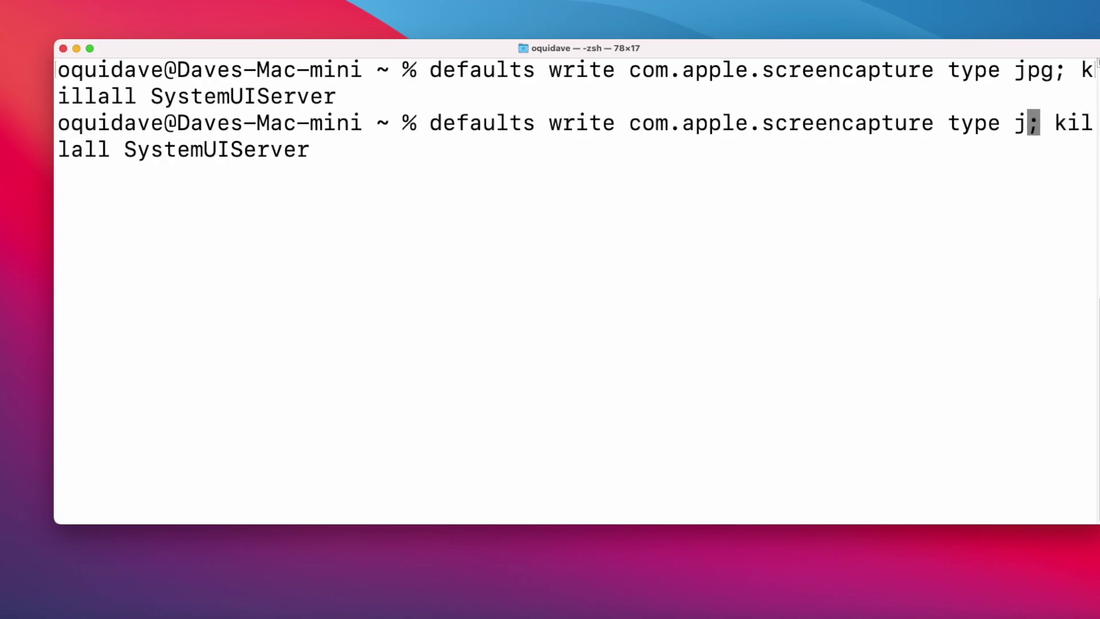
type("png")
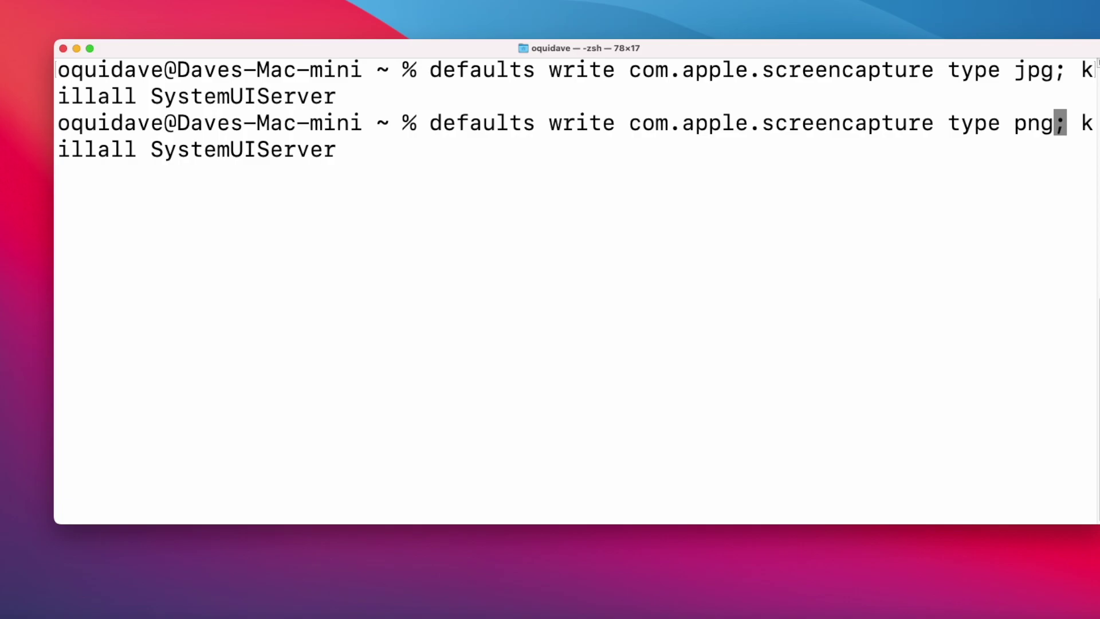
key("Return")
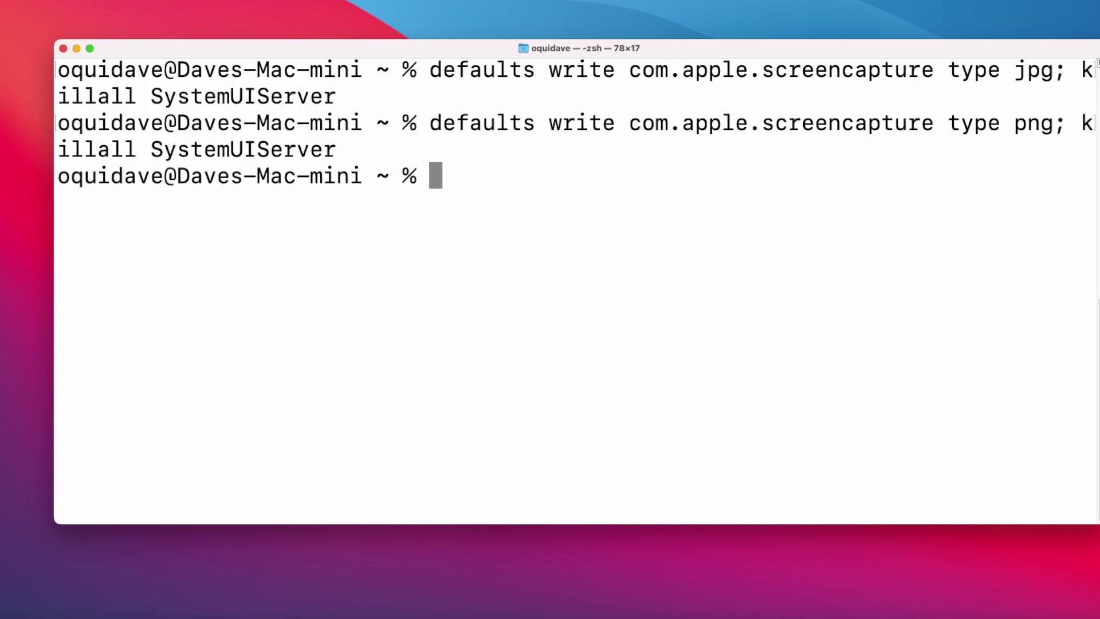
left_click(77, 49)
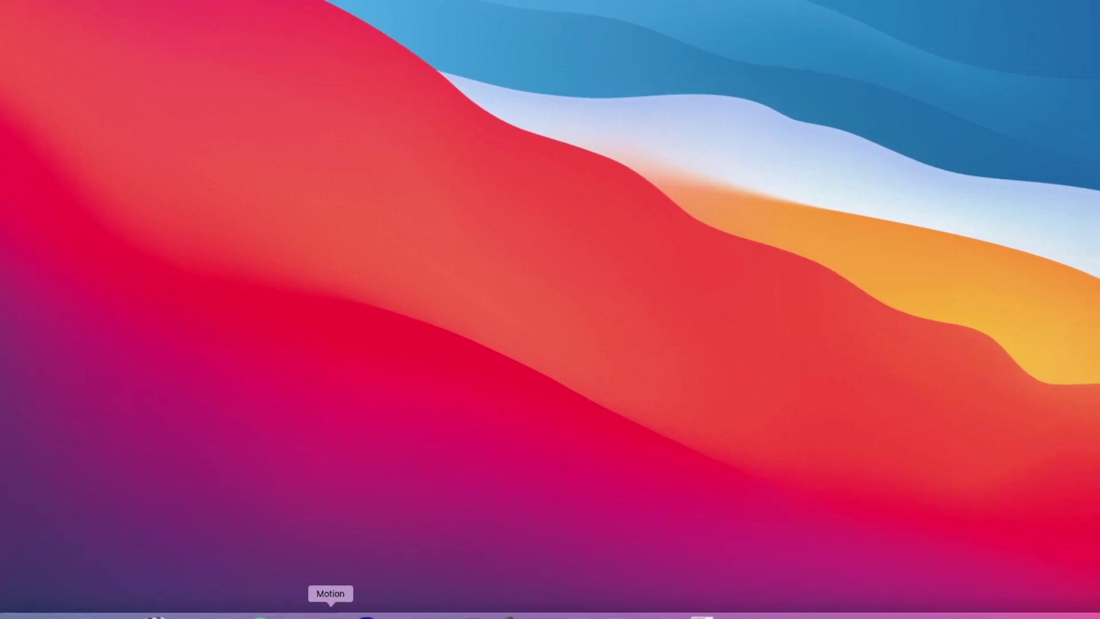
Bring Audacity back up, take a window screenshot of it in the PNG format, and minimize it
left_click(376, 596)
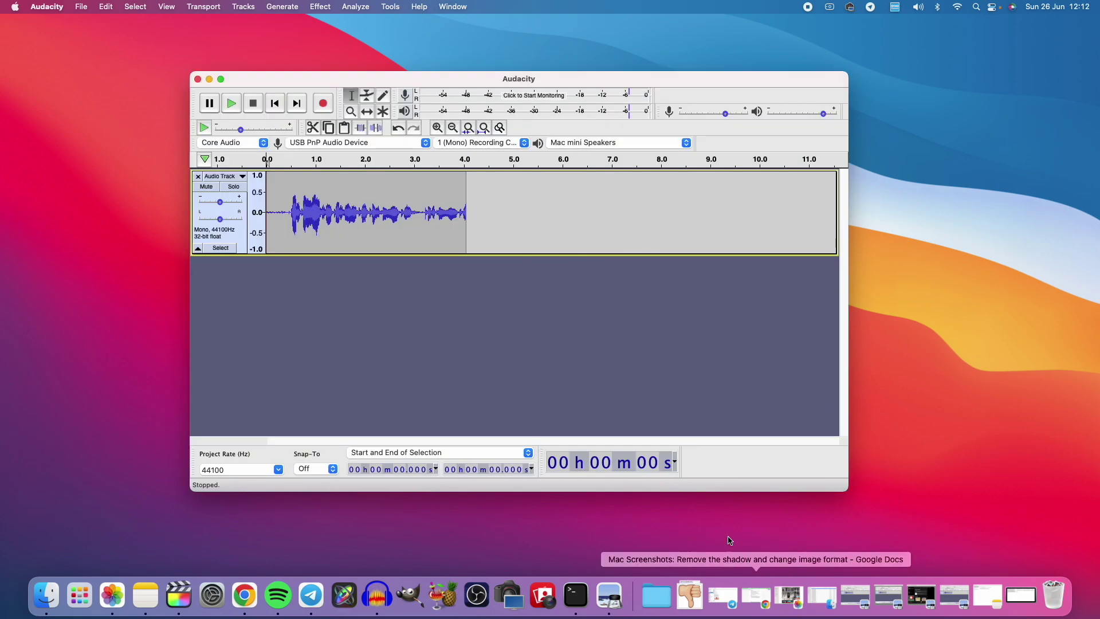
left_click(210, 79)
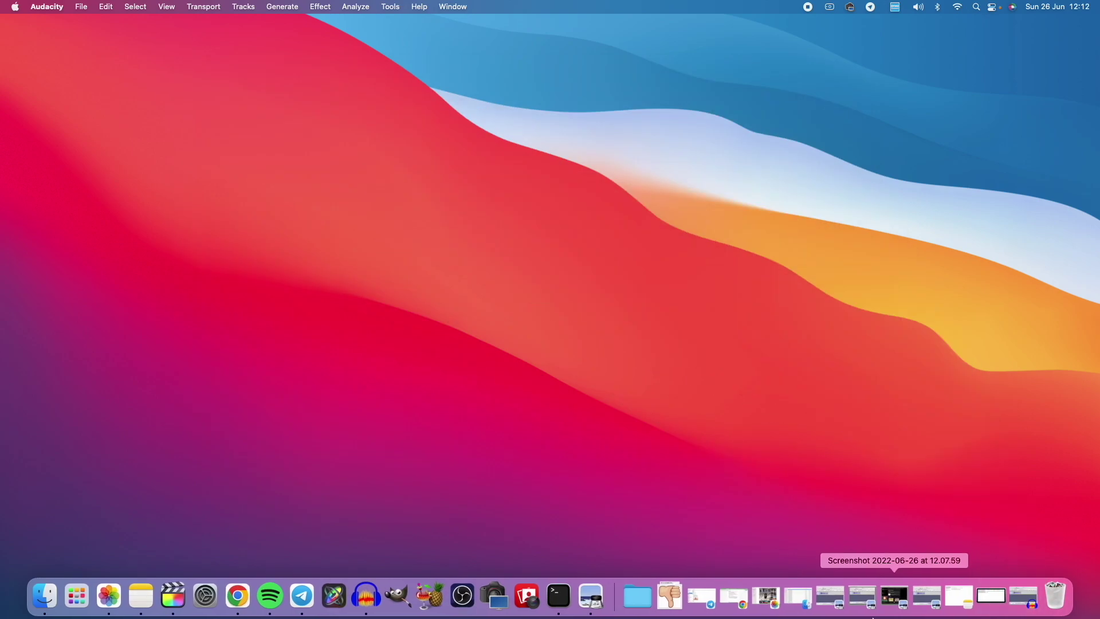
Open the 12.12.35 screenshot from the screenshots folder and check its document type in the general info
left_click(636, 599)
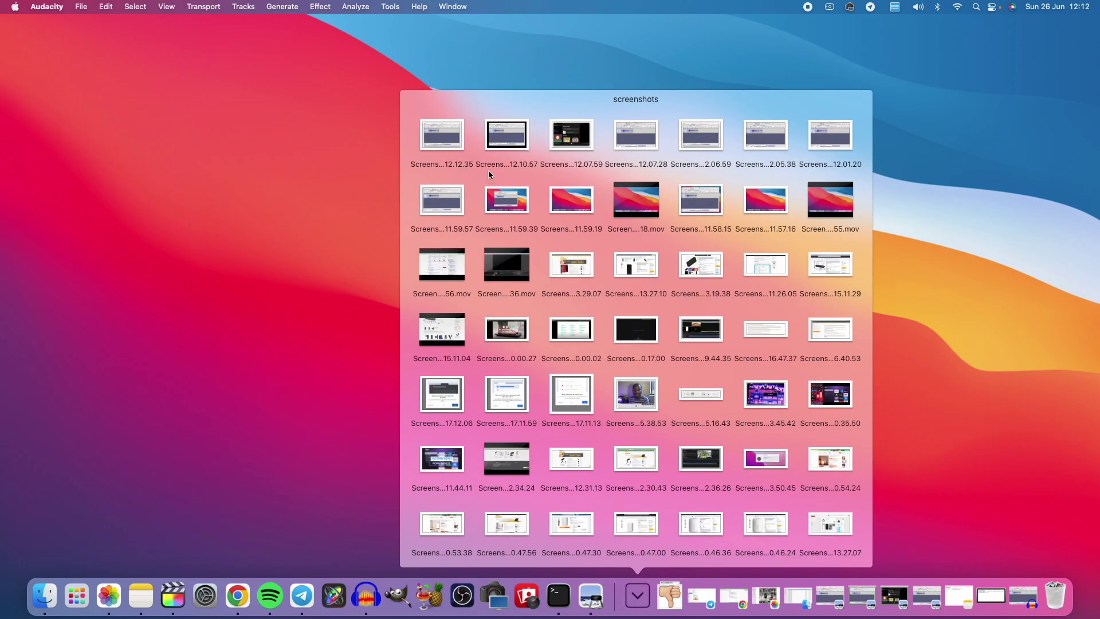
left_click(441, 144)
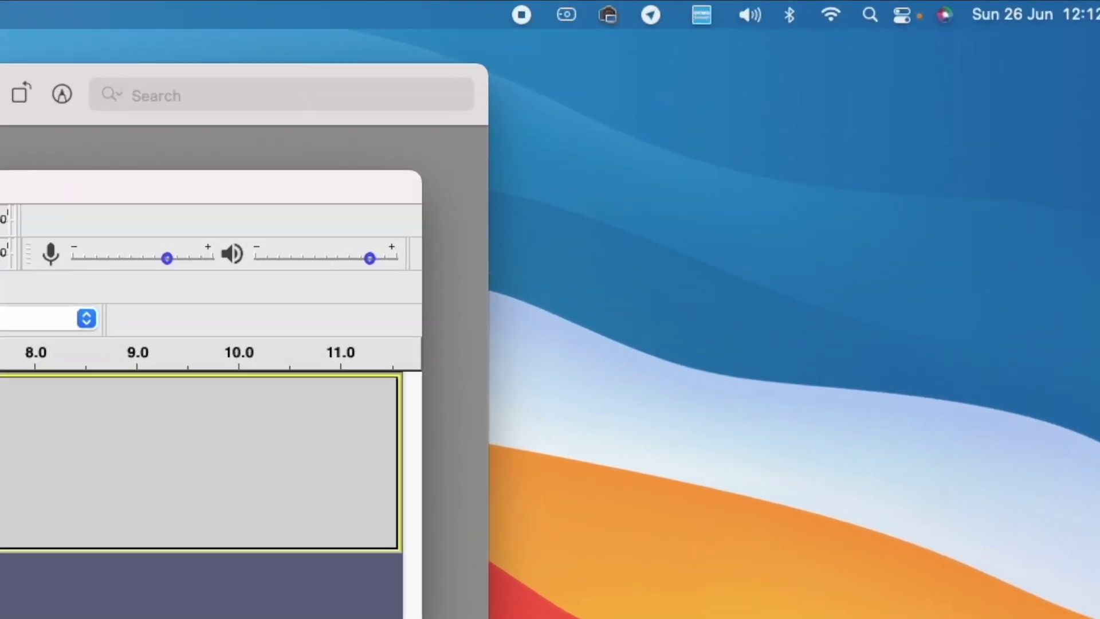
key("super+i")
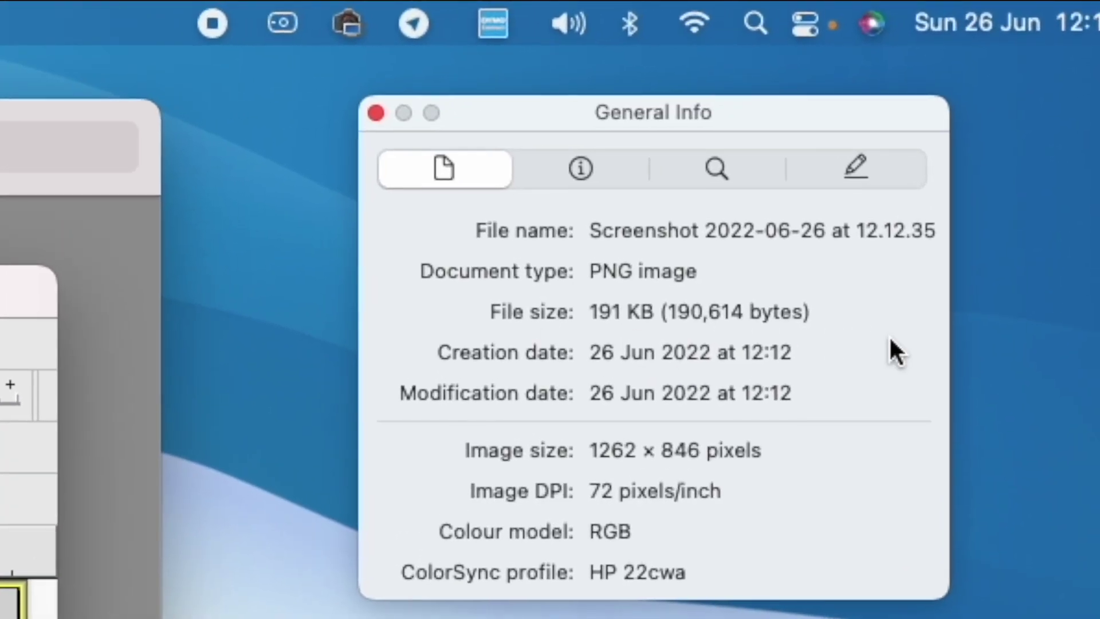
left_click_drag(698, 270, 403, 256)
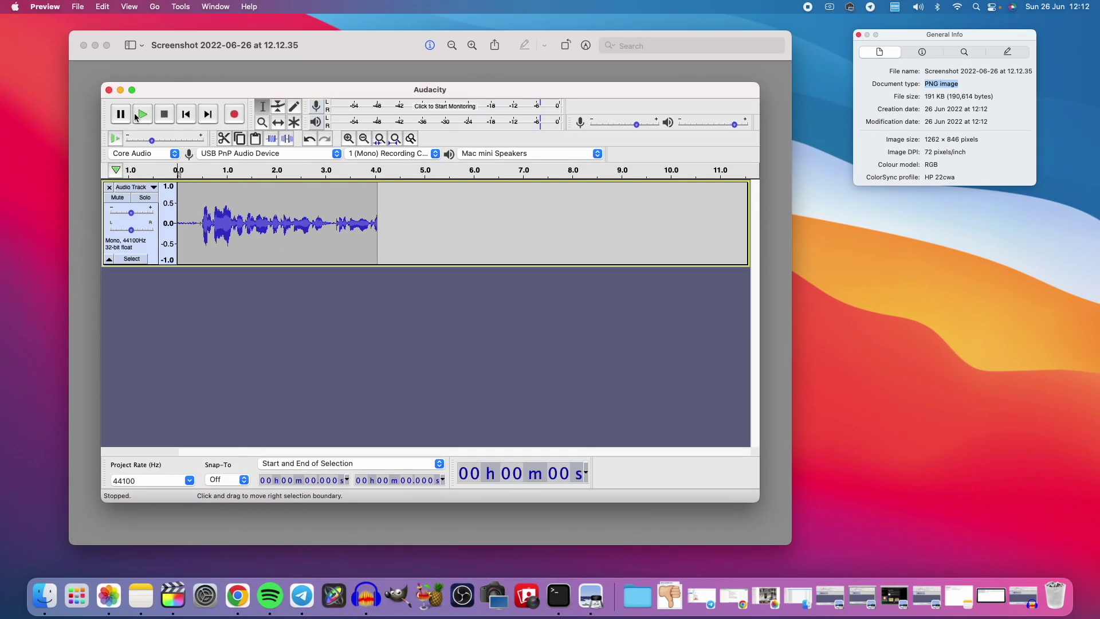
Close the 12.12.35 screenshot and its inspector window
left_click(203, 81)
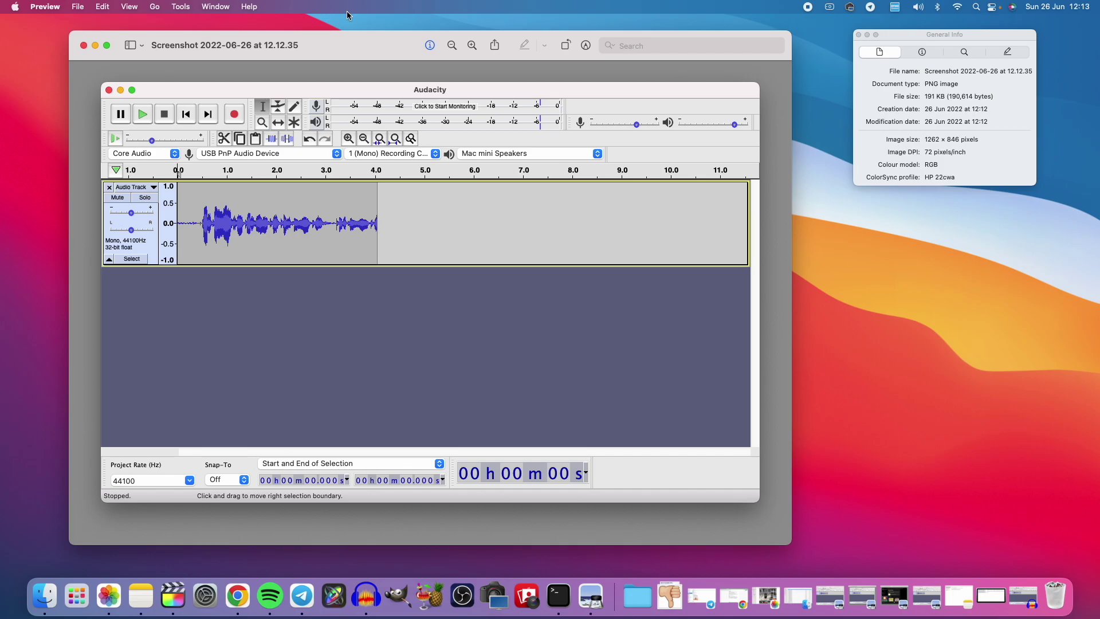
key("super+w")
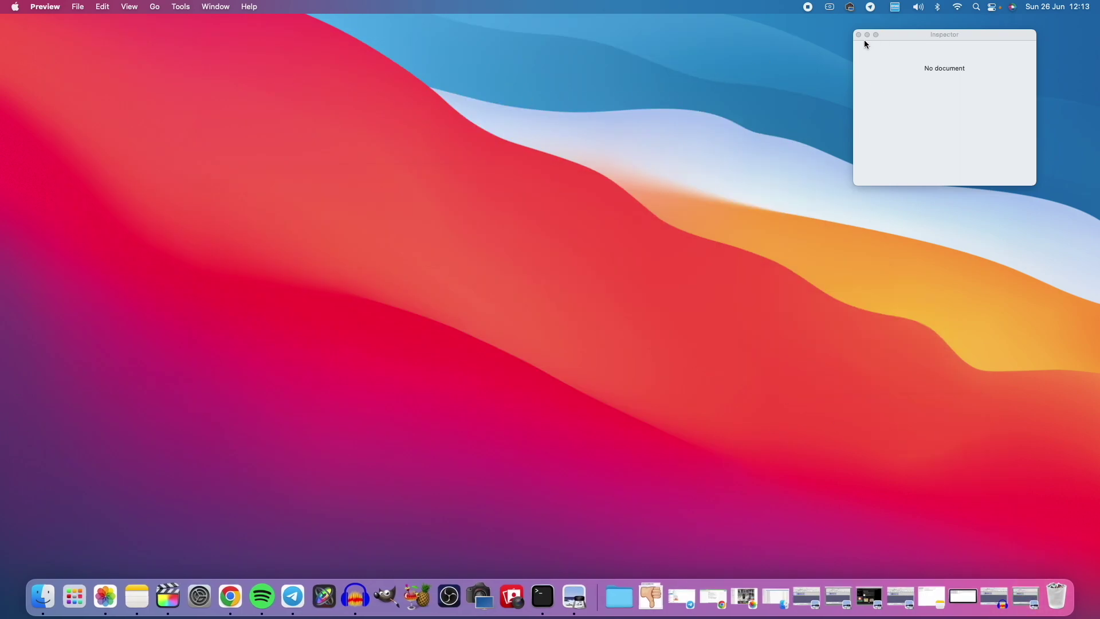
left_click(859, 35)
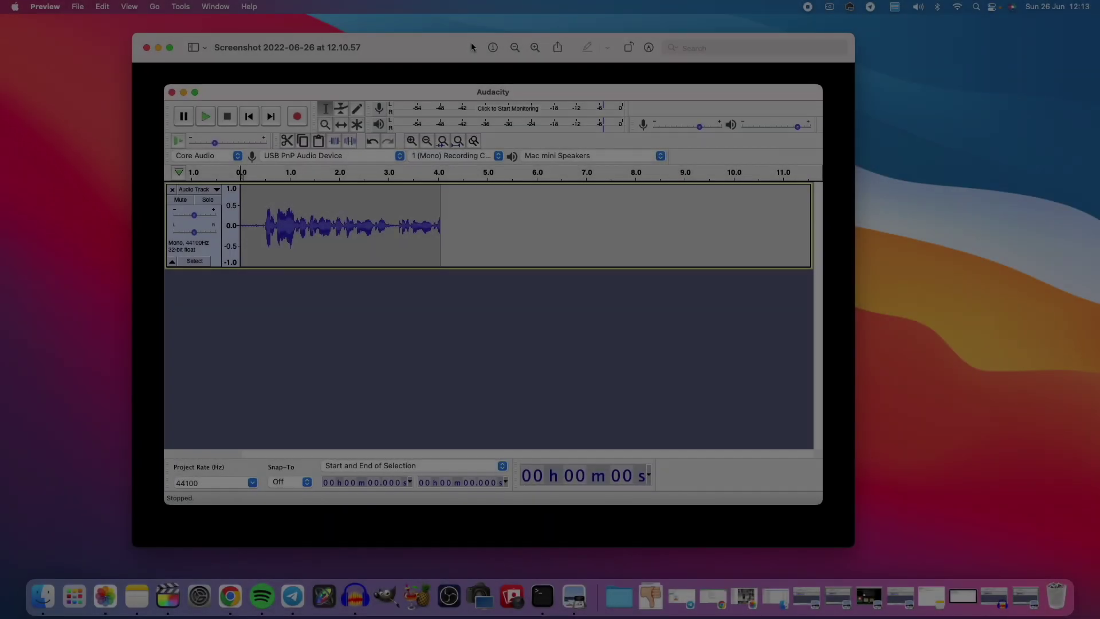